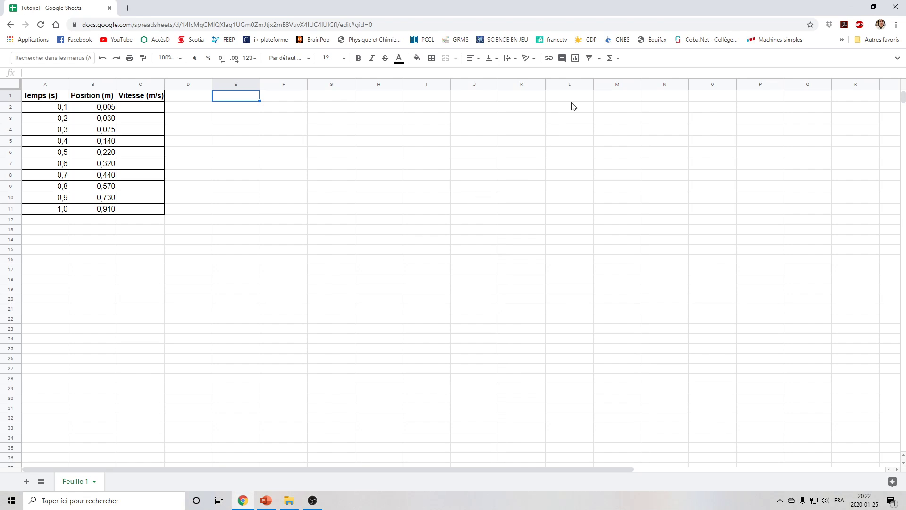
# Insert an empty chart on the sheet and make it a scatter chart
pyautogui.click(575, 58)
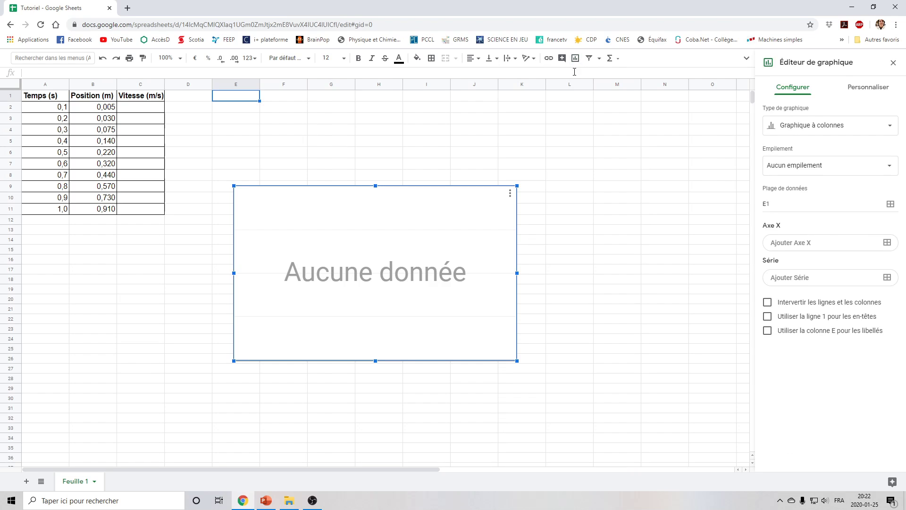
pyautogui.click(810, 128)
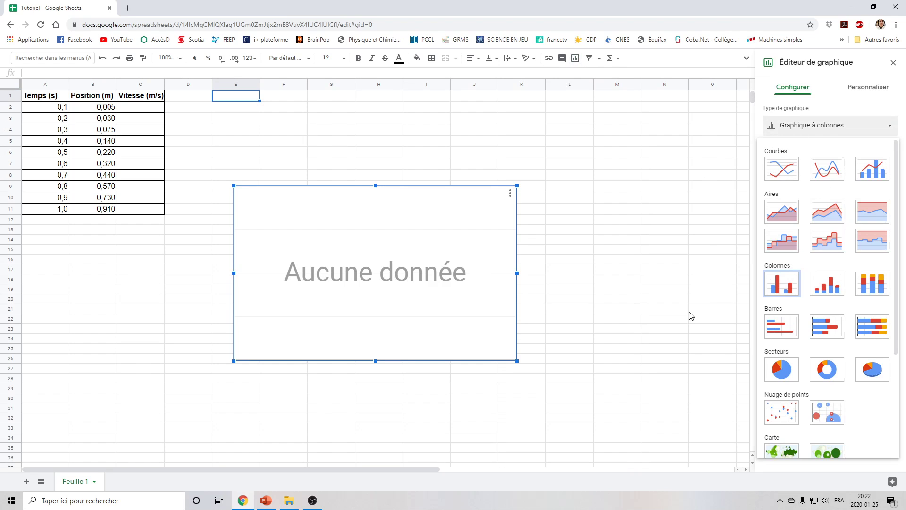
pyautogui.click(778, 408)
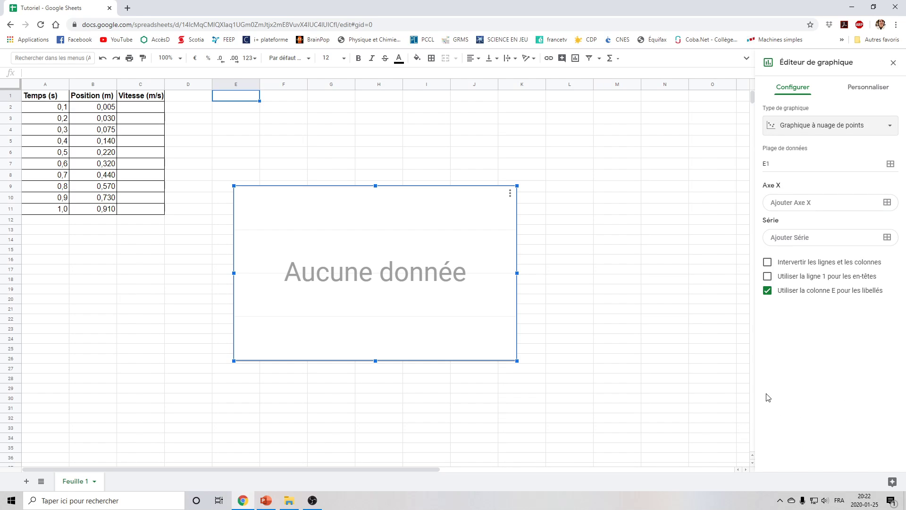
# Feed the scatter chart with the time values A2:A11 and the position values B2:B11, using time as the X axis
pyautogui.click(792, 204)
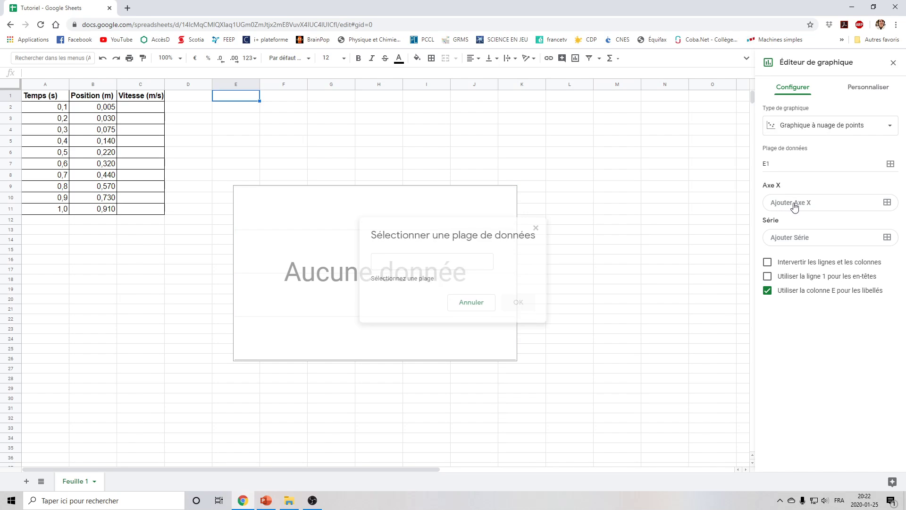
pyautogui.moveTo(55, 108); pyautogui.dragTo(60, 212)
pyautogui.click(518, 294)
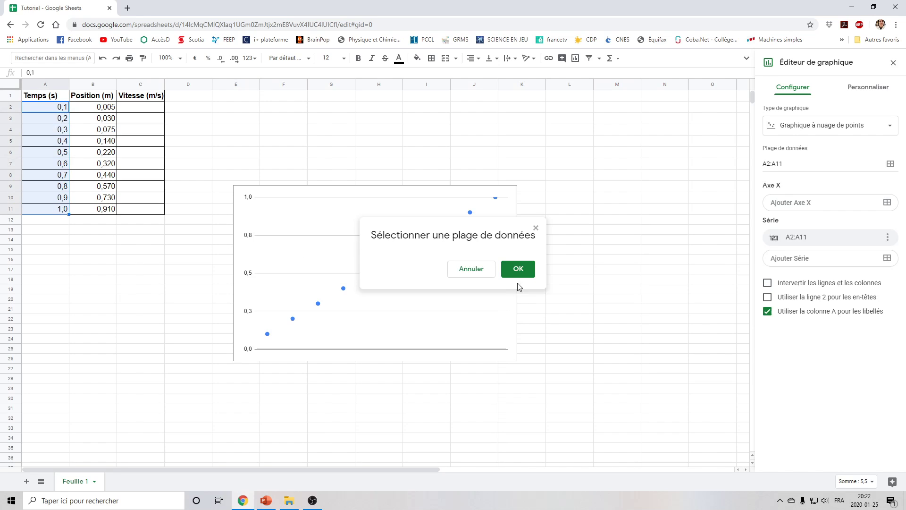
pyautogui.click(779, 259)
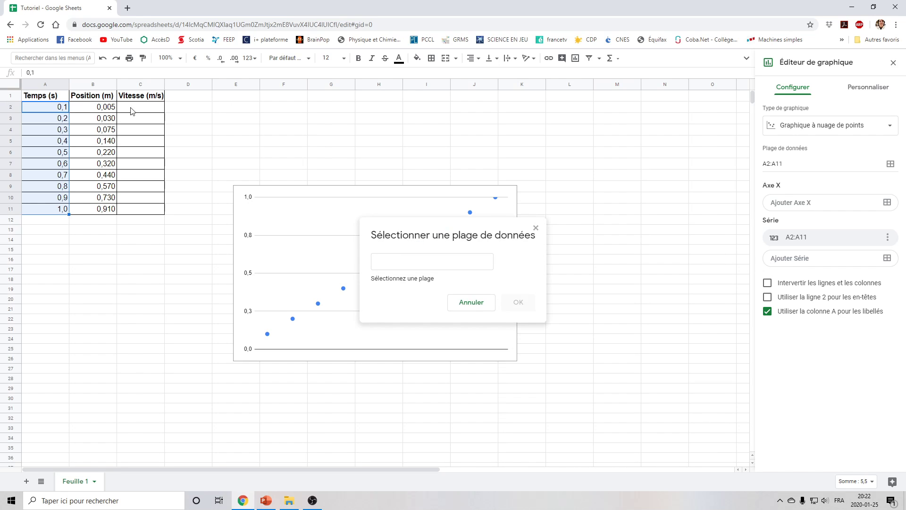
pyautogui.moveTo(97, 109); pyautogui.dragTo(111, 210)
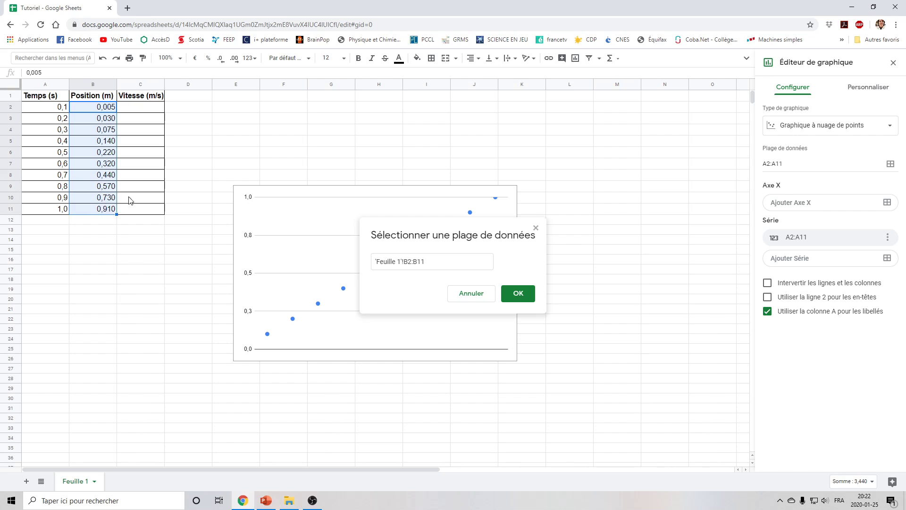
pyautogui.click(519, 293)
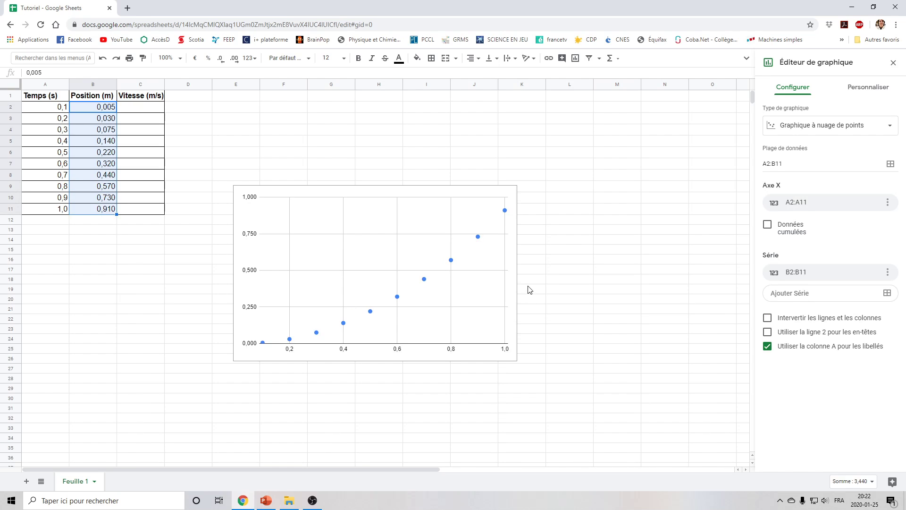
# Move the scatter chart to its own sheet
pyautogui.click(510, 195)
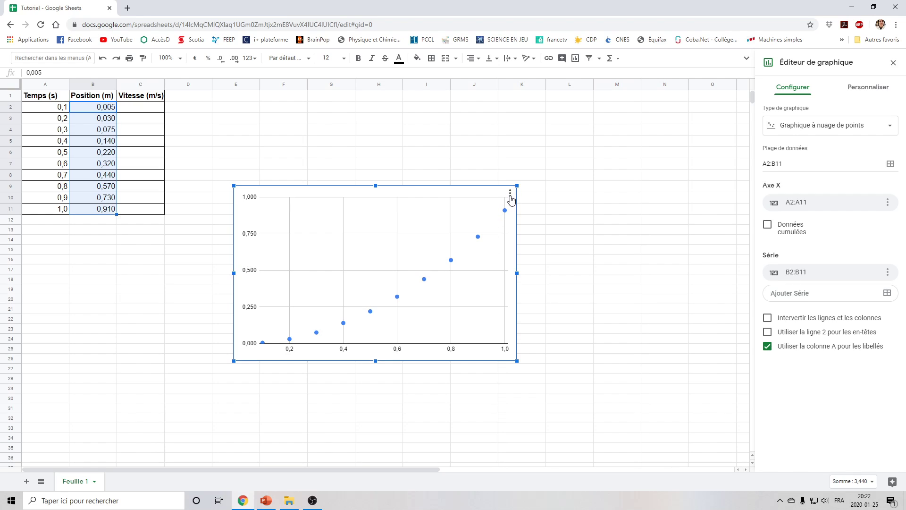
pyautogui.click(510, 194)
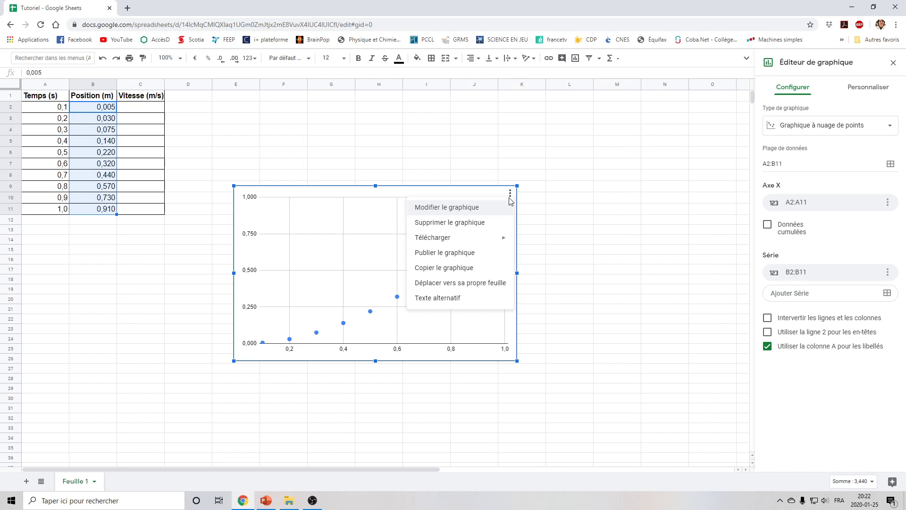
pyautogui.click(467, 283)
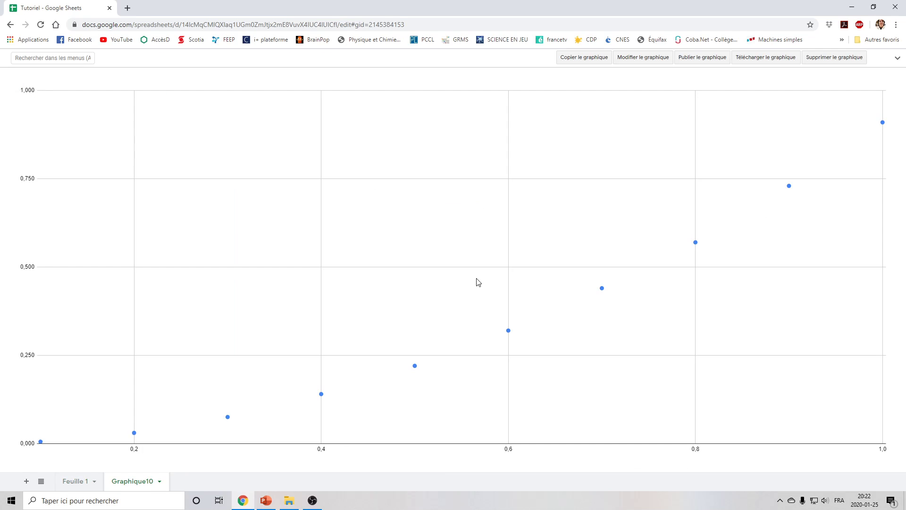
# Rename the chart sheet as Position-temps
pyautogui.click(160, 481)
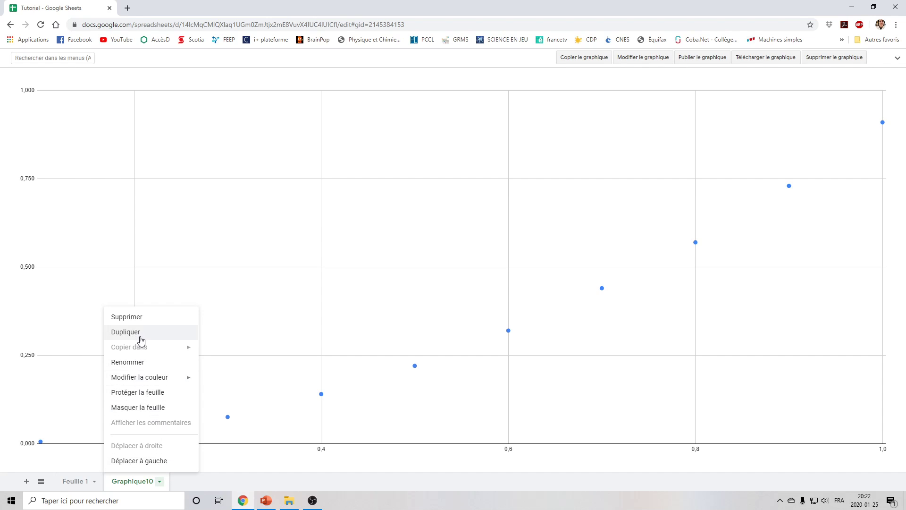
pyautogui.click(148, 368)
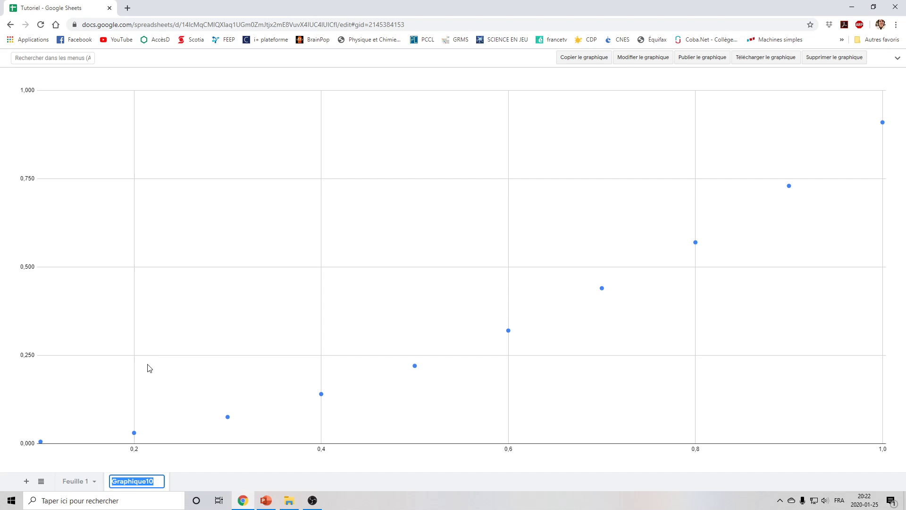
pyautogui.write('Posi')
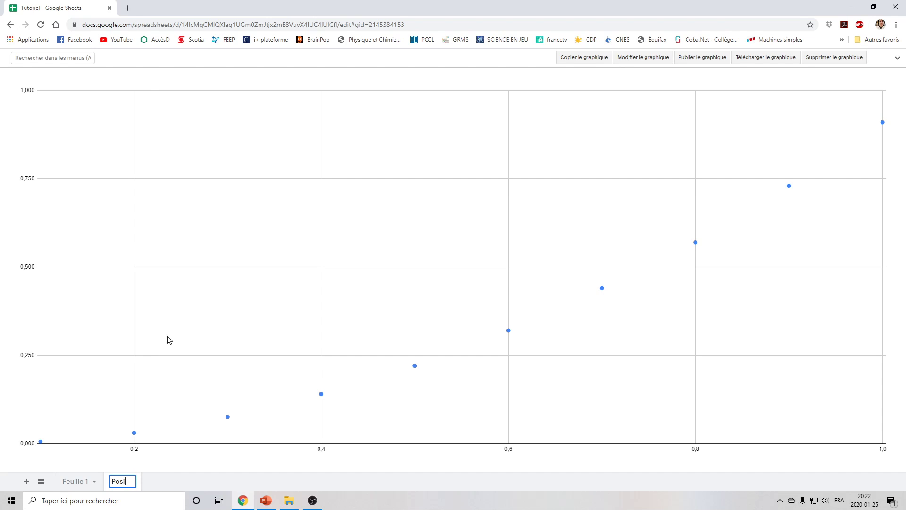
pyautogui.write('tion-temps')
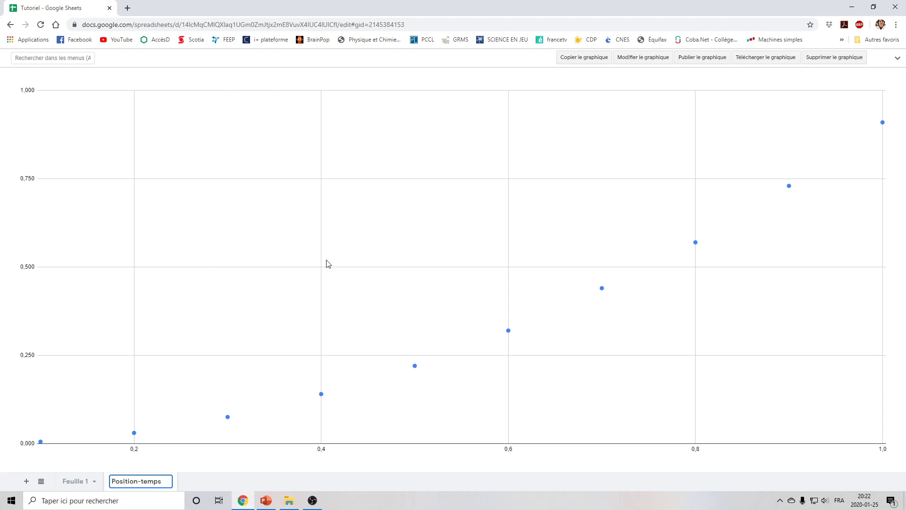
pyautogui.press('Return')
# Add the chart title "Position en fonction du temps" and make it centred and bold
pyautogui.click(647, 59)
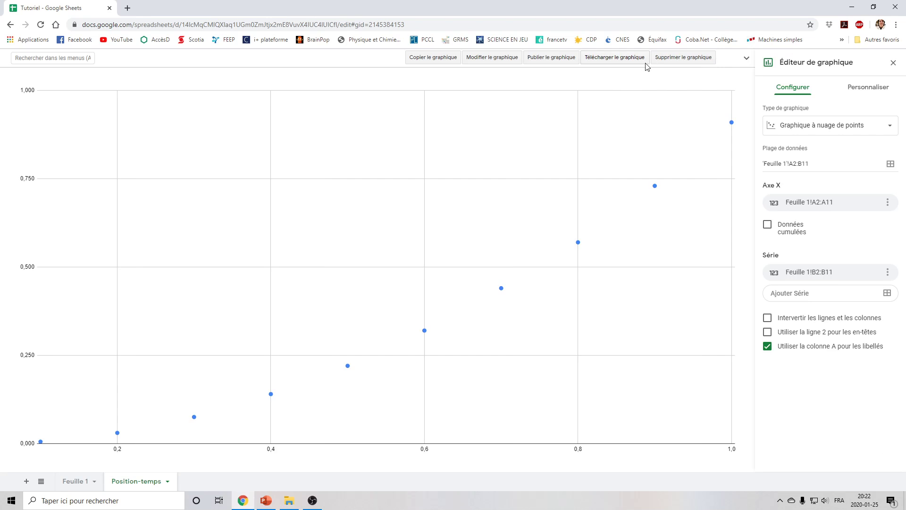
pyautogui.click(868, 89)
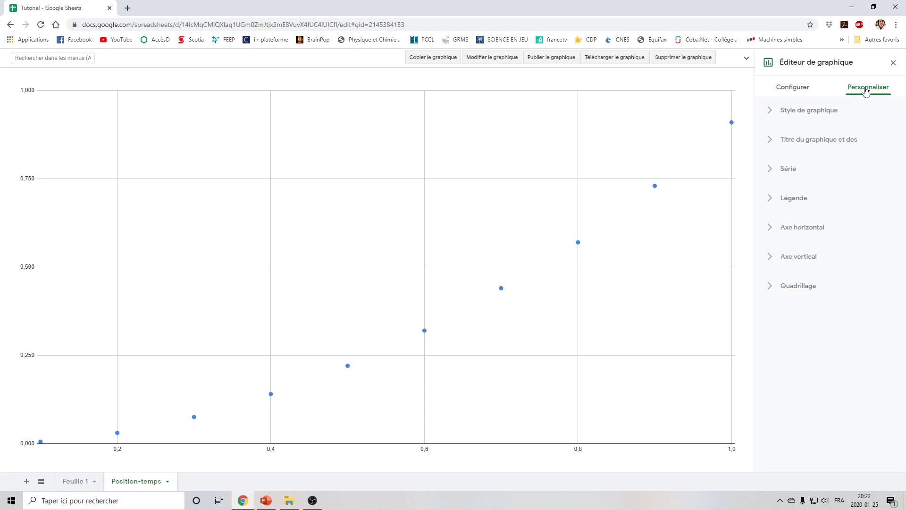
pyautogui.click(791, 146)
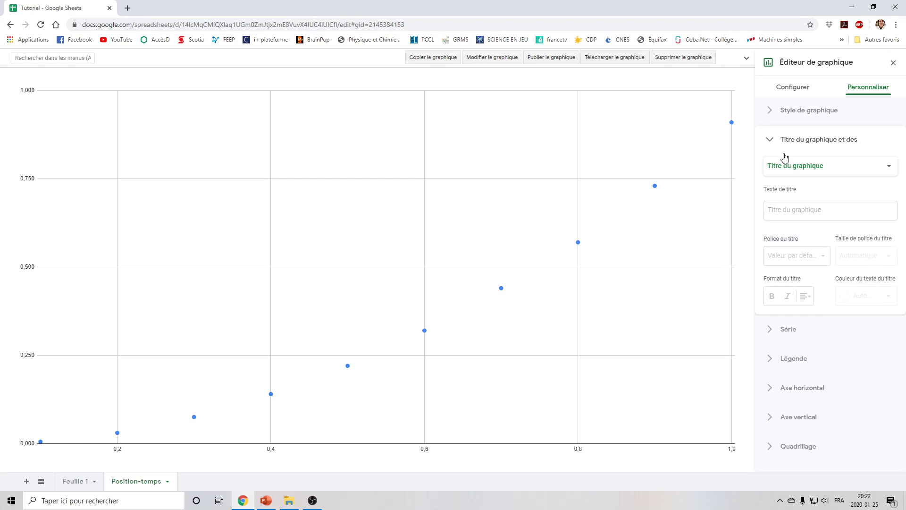
pyautogui.click(782, 211)
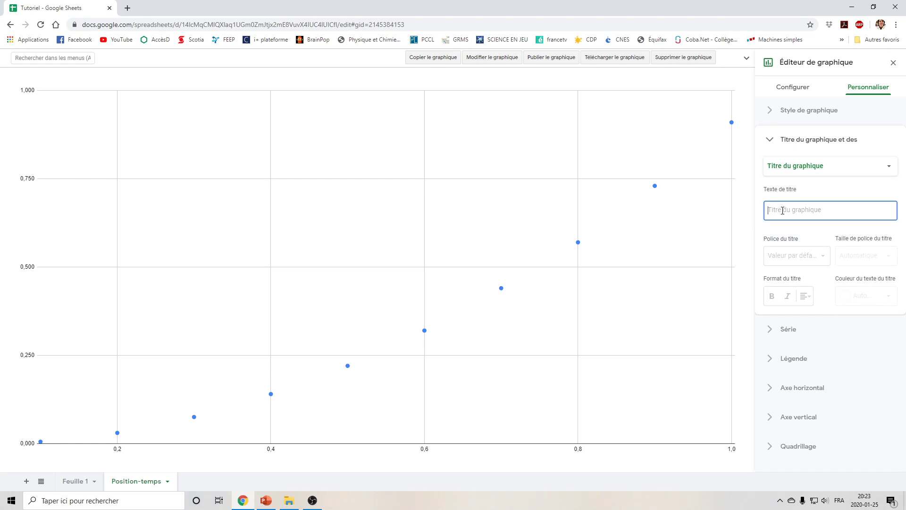
pyautogui.write('Position en fonction du temps')
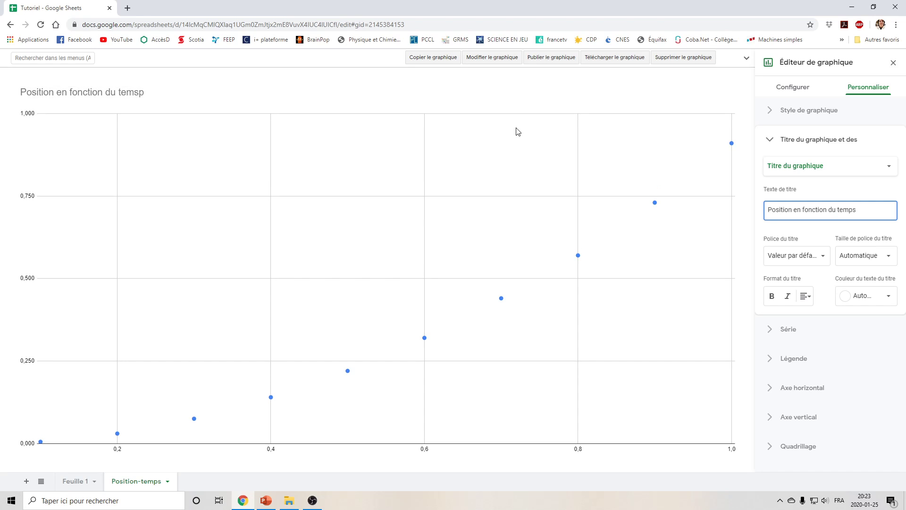
pyautogui.click(805, 295)
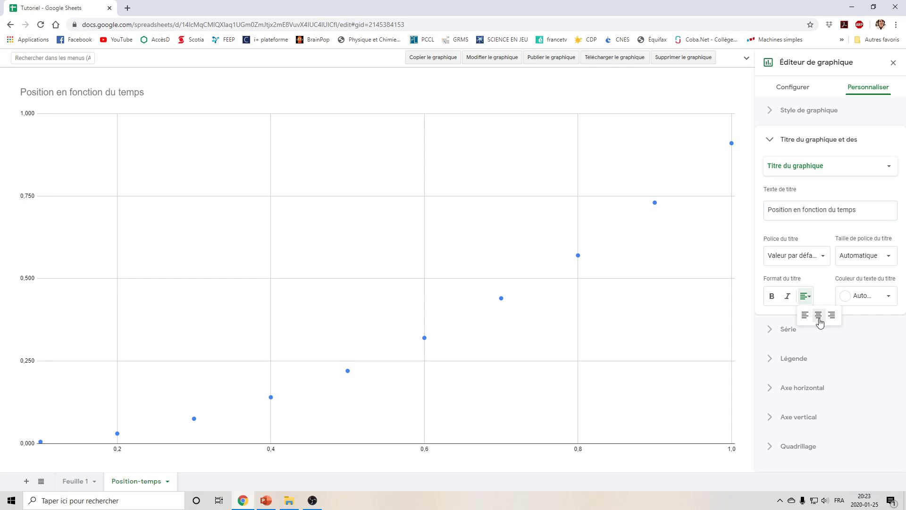
pyautogui.click(819, 316)
pyautogui.click(771, 297)
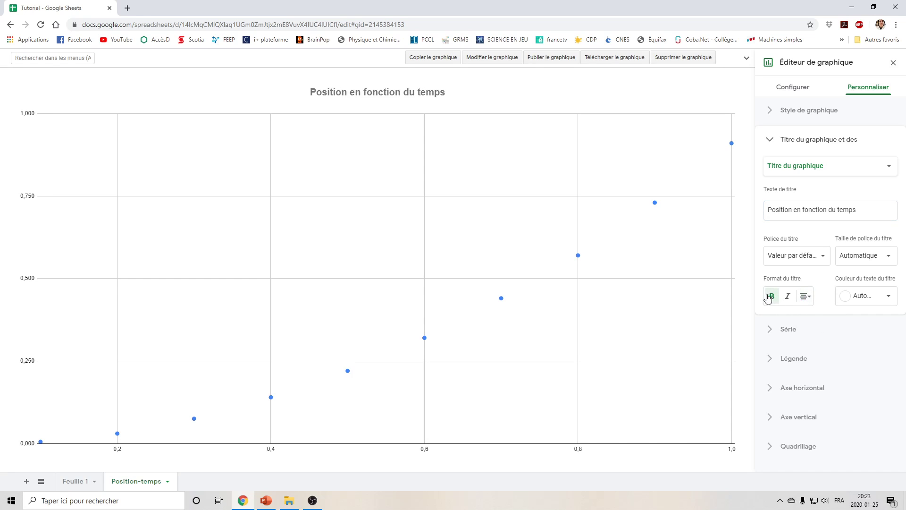
# Set the horizontal axis title to "Temps (s)"
pyautogui.click(801, 170)
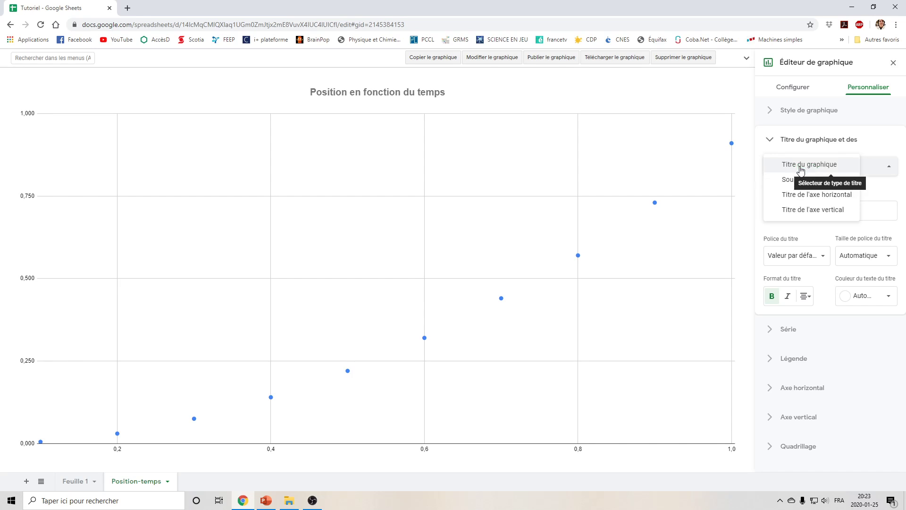
pyautogui.click(793, 197)
pyautogui.click(794, 206)
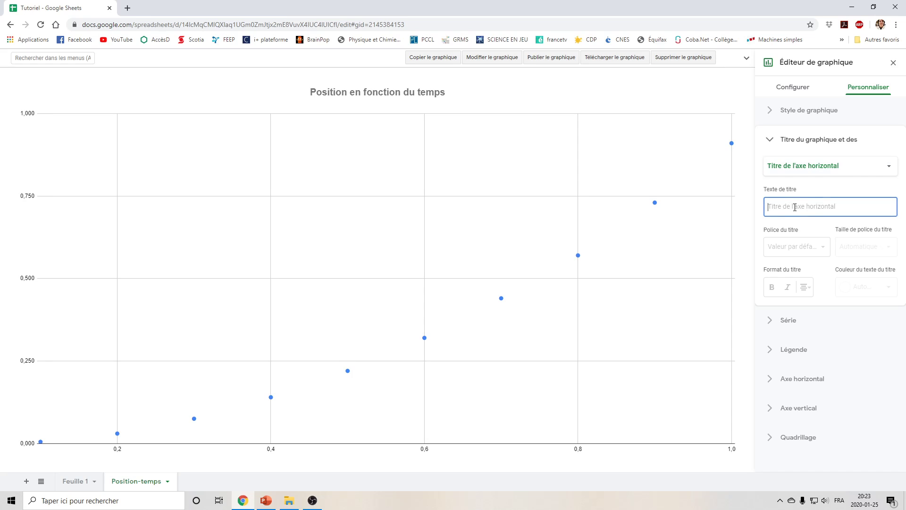
pyautogui.write('Temps (s')
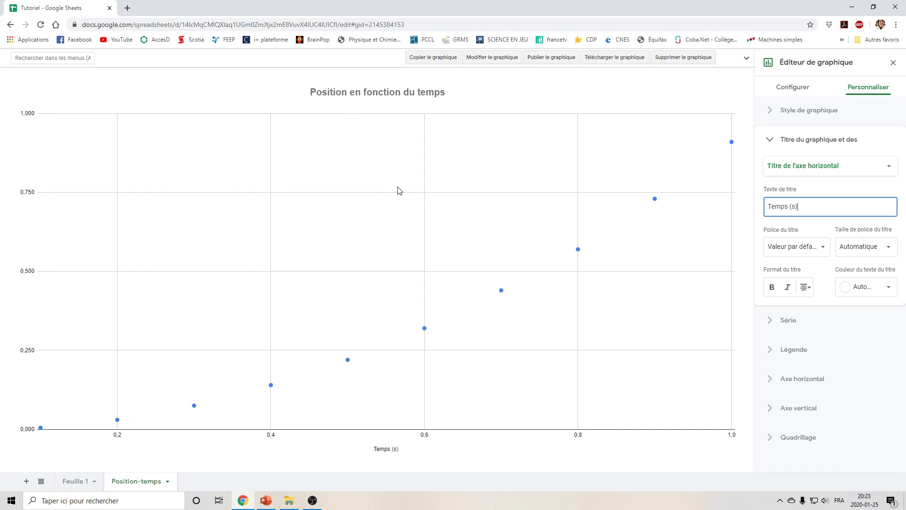
# Set the vertical axis title to "Position (m)"
pyautogui.click(800, 171)
pyautogui.click(796, 183)
pyautogui.click(768, 208)
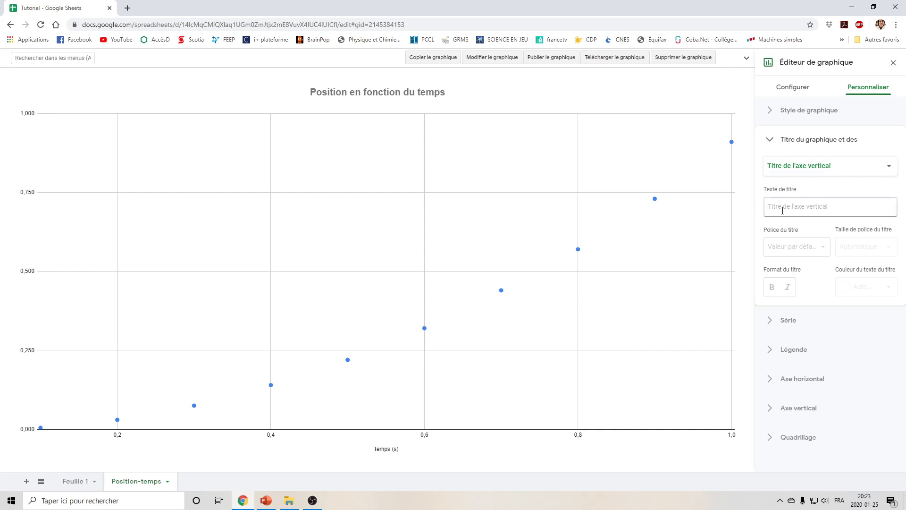
pyautogui.write('P')
pyautogui.press('BackSpace')
pyautogui.write('Position (m')
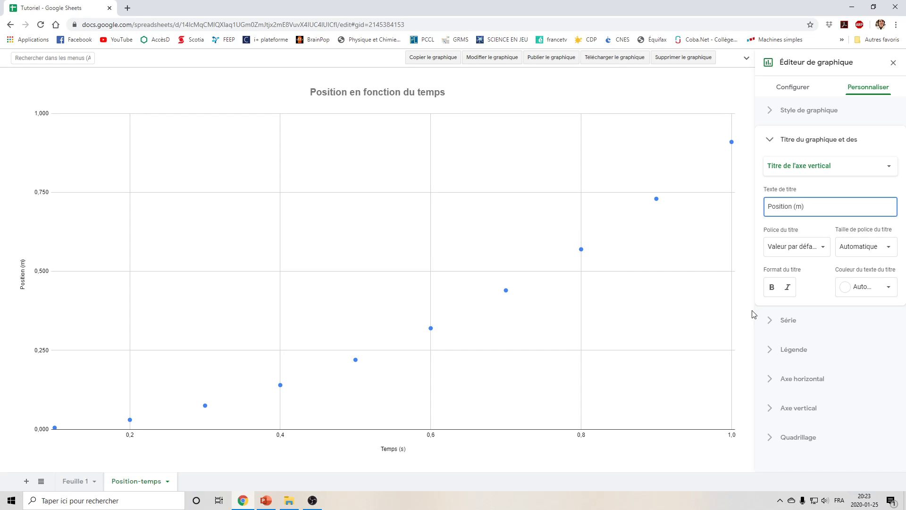
# Add a polynomial trendline of degree 2 to the data series and label it with its equation
pyautogui.click(787, 320)
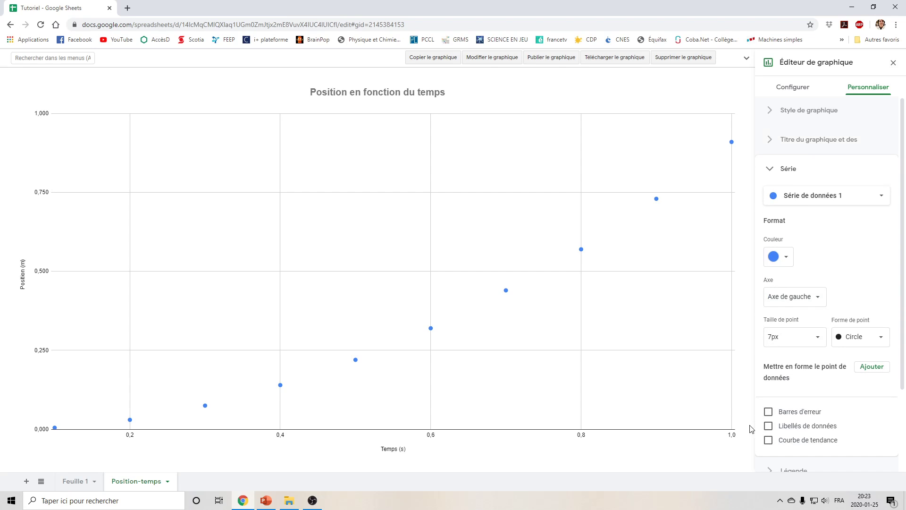
pyautogui.click(768, 440)
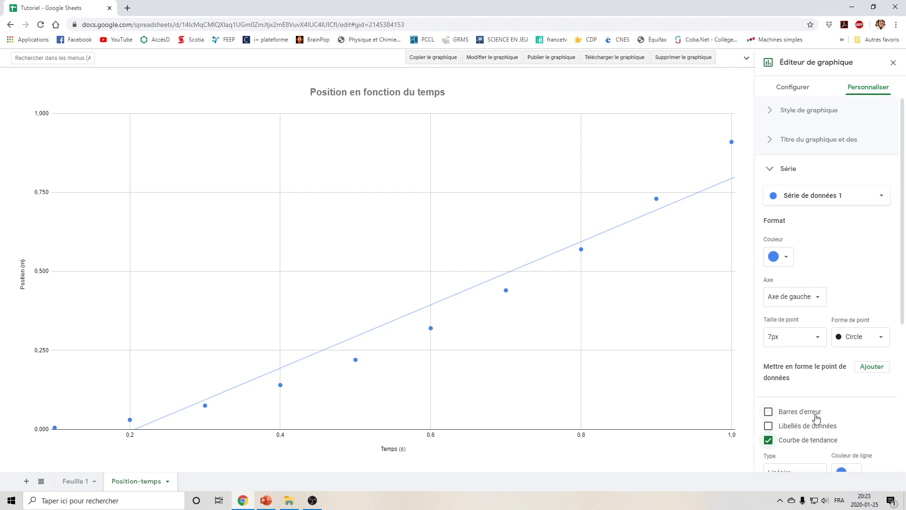
pyautogui.scroll(-3, 878, 293)
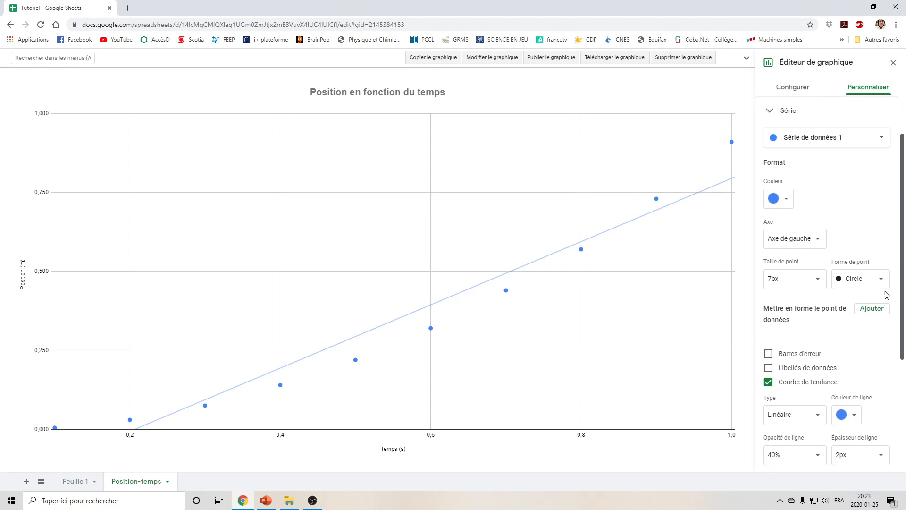
pyautogui.scroll(-2, 874, 349)
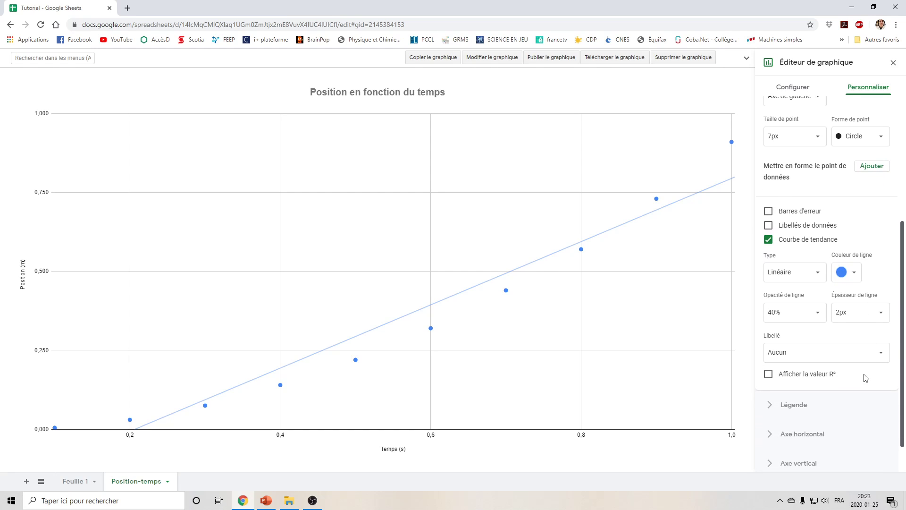
pyautogui.click(819, 277)
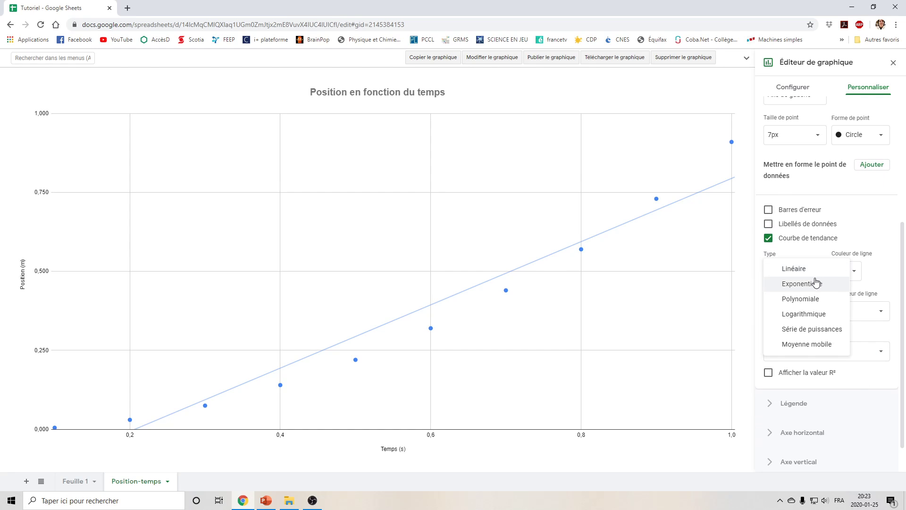
pyautogui.click(805, 299)
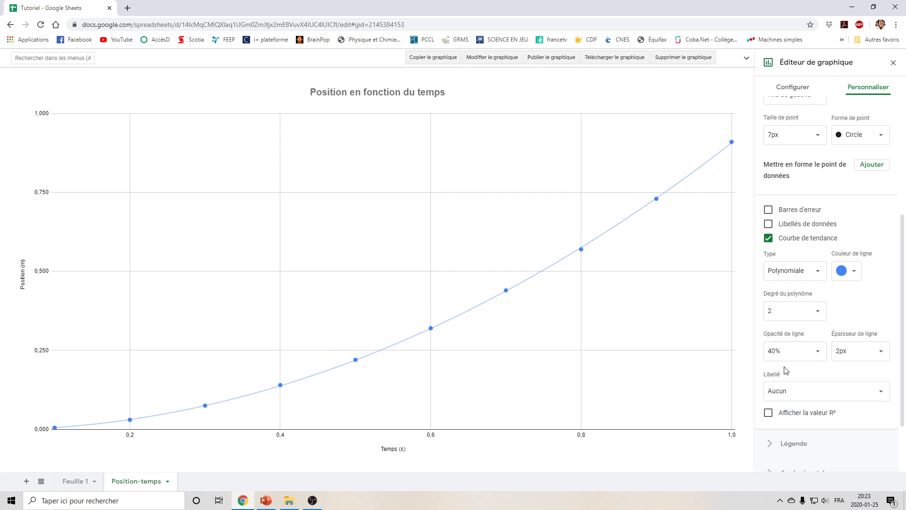
pyautogui.click(786, 392)
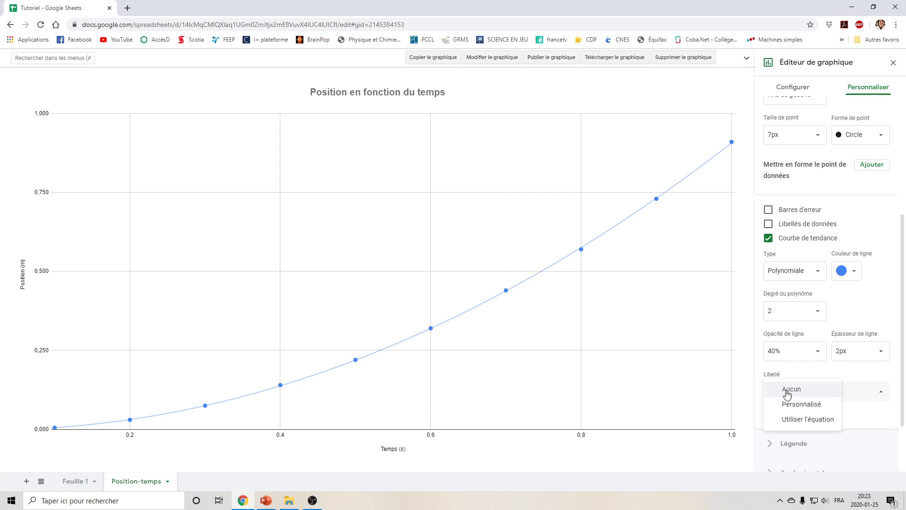
pyautogui.click(786, 420)
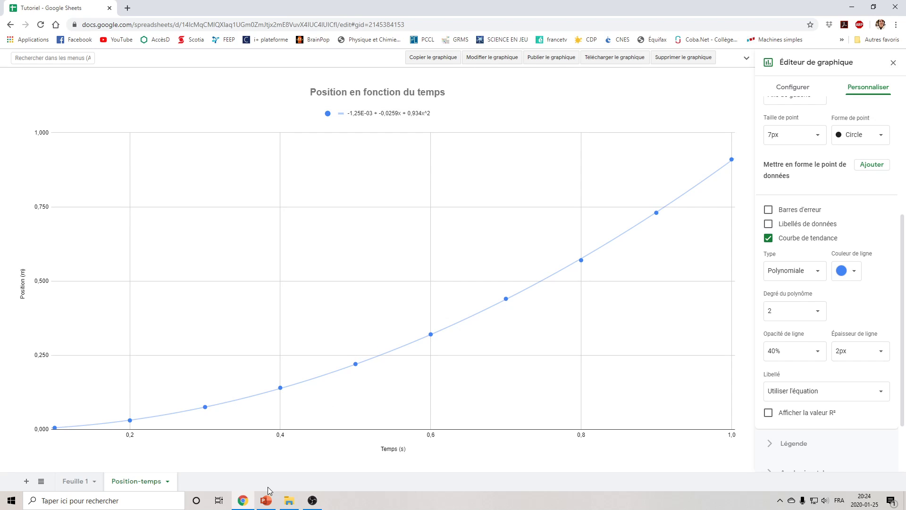
# Switch to the blank PowerPoint slide and handwrite "f(x) = 0,934x² − 0,0259x − 0,00125" across its upper part with the blue pen
pyautogui.click(267, 498)
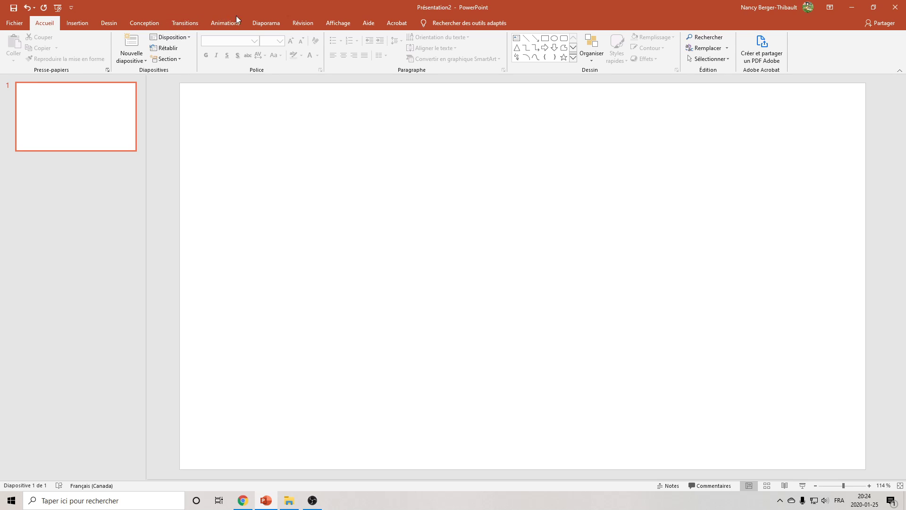
pyautogui.click(109, 22)
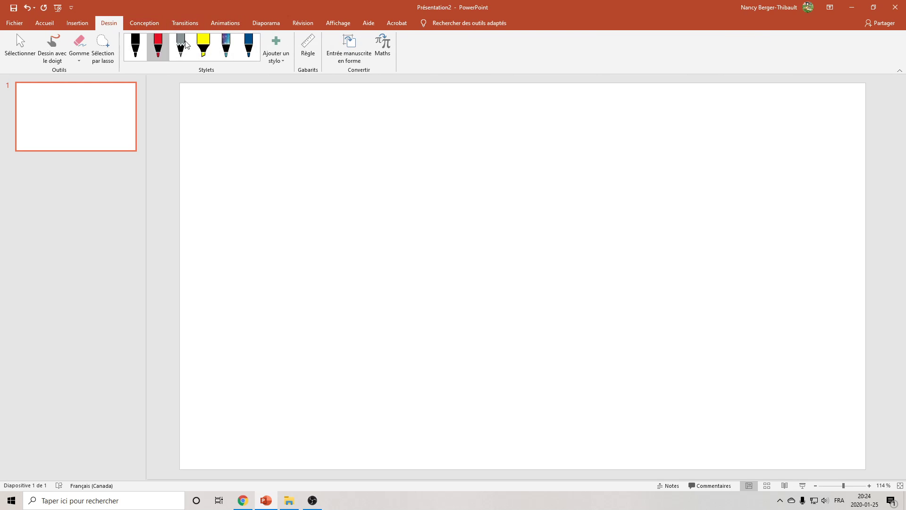
pyautogui.click(250, 47)
pyautogui.moveTo(237, 116); pyautogui.dragTo(223, 152)
pyautogui.moveTo(214, 137)
pyautogui.mouseDown()
pyautogui.moveTo(242, 141)
pyautogui.moveTo(244, 154)
pyautogui.mouseUp()
pyautogui.moveTo(252, 136)
pyautogui.mouseDown()
pyautogui.moveTo(258, 152)
pyautogui.moveTo(250, 158)
pyautogui.moveTo(263, 159)
pyautogui.moveTo(300, 131)
pyautogui.moveTo(296, 140)
pyautogui.moveTo(332, 129)
pyautogui.moveTo(337, 154)
pyautogui.mouseUp()
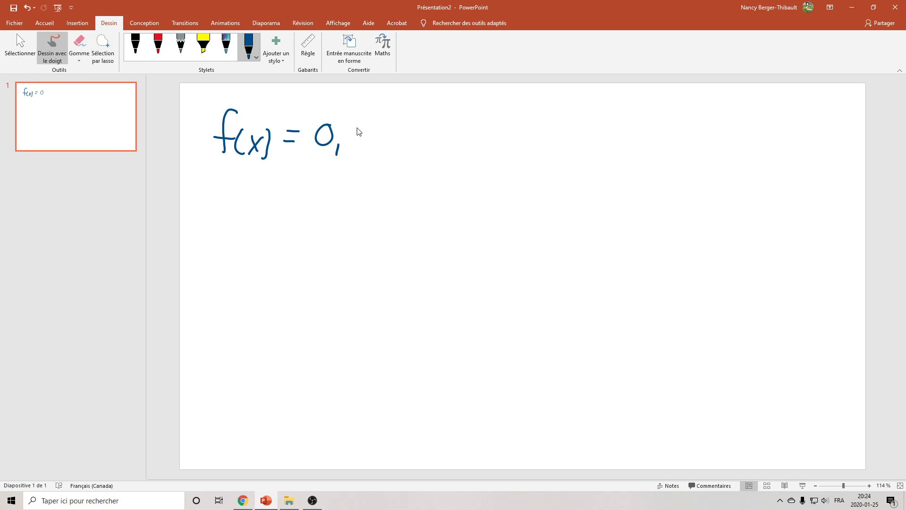
pyautogui.moveTo(362, 124); pyautogui.dragTo(358, 148)
pyautogui.moveTo(368, 127)
pyautogui.mouseDown()
pyautogui.moveTo(378, 128)
pyautogui.moveTo(371, 145)
pyautogui.moveTo(399, 136)
pyautogui.mouseUp()
pyautogui.moveTo(398, 121)
pyautogui.mouseDown()
pyautogui.moveTo(397, 148)
pyautogui.moveTo(425, 148)
pyautogui.moveTo(414, 148)
pyautogui.mouseUp()
pyautogui.moveTo(432, 122)
pyautogui.mouseDown()
pyautogui.moveTo(467, 143)
pyautogui.moveTo(486, 132)
pyautogui.moveTo(495, 155)
pyautogui.moveTo(513, 133)
pyautogui.moveTo(542, 149)
pyautogui.mouseUp()
pyautogui.moveTo(550, 130)
pyautogui.mouseDown()
pyautogui.moveTo(546, 150)
pyautogui.moveTo(563, 127)
pyautogui.moveTo(572, 149)
pyautogui.moveTo(626, 136)
pyautogui.moveTo(647, 145)
pyautogui.moveTo(655, 132)
pyautogui.mouseUp()
pyautogui.moveTo(656, 141)
pyautogui.mouseDown()
pyautogui.moveTo(654, 150)
pyautogui.moveTo(667, 133)
pyautogui.moveTo(687, 132)
pyautogui.moveTo(702, 146)
pyautogui.moveTo(722, 147)
pyautogui.moveTo(739, 128)
pyautogui.mouseUp()
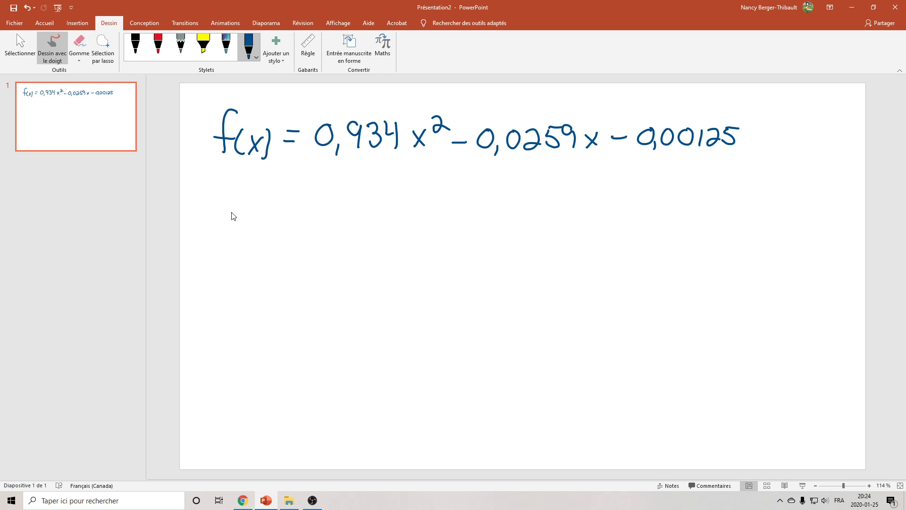
# Handwrite "f'(x) = 1,868x" below the function, and circle the exponent 2 with an arrow to its coefficient 0,934
pyautogui.moveTo(230, 198)
pyautogui.mouseDown()
pyautogui.moveTo(225, 233)
pyautogui.moveTo(236, 203)
pyautogui.moveTo(251, 214)
pyautogui.moveTo(254, 232)
pyautogui.mouseUp()
pyautogui.moveTo(260, 217)
pyautogui.mouseDown()
pyautogui.moveTo(260, 232)
pyautogui.moveTo(283, 220)
pyautogui.moveTo(278, 234)
pyautogui.moveTo(305, 214)
pyautogui.moveTo(305, 222)
pyautogui.mouseUp()
pyautogui.moveTo(439, 114)
pyautogui.mouseDown()
pyautogui.moveTo(431, 135)
pyautogui.moveTo(451, 118)
pyautogui.moveTo(391, 116)
pyautogui.moveTo(402, 113)
pyautogui.mouseUp()
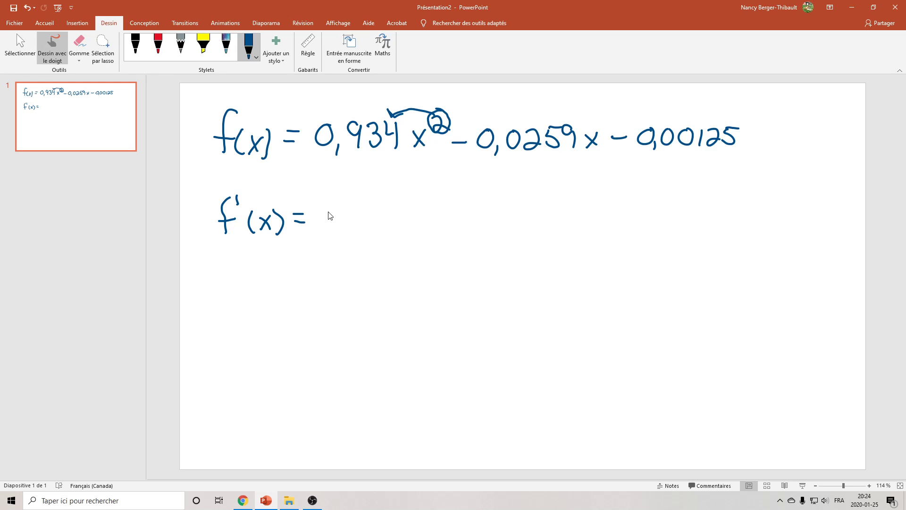
pyautogui.moveTo(318, 204); pyautogui.dragTo(320, 225)
pyautogui.moveTo(328, 220)
pyautogui.mouseDown()
pyautogui.moveTo(327, 229)
pyautogui.moveTo(346, 204)
pyautogui.mouseUp()
pyautogui.moveTo(359, 217); pyautogui.dragTo(372, 206)
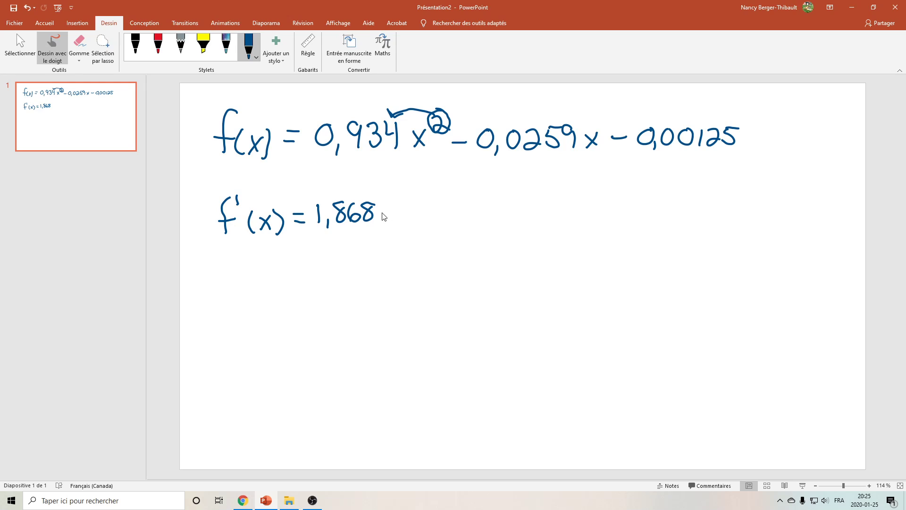
pyautogui.moveTo(384, 209)
pyautogui.mouseDown()
pyautogui.moveTo(399, 223)
pyautogui.moveTo(387, 224)
pyautogui.mouseUp()
# Add a circled exponent 1 with an arrow to the coefficient 0,0259, and complete the derivative with "− 0,0259"
pyautogui.moveTo(602, 119)
pyautogui.mouseDown()
pyautogui.moveTo(600, 131)
pyautogui.moveTo(593, 124)
pyautogui.moveTo(609, 124)
pyautogui.moveTo(573, 114)
pyautogui.moveTo(570, 122)
pyautogui.mouseUp()
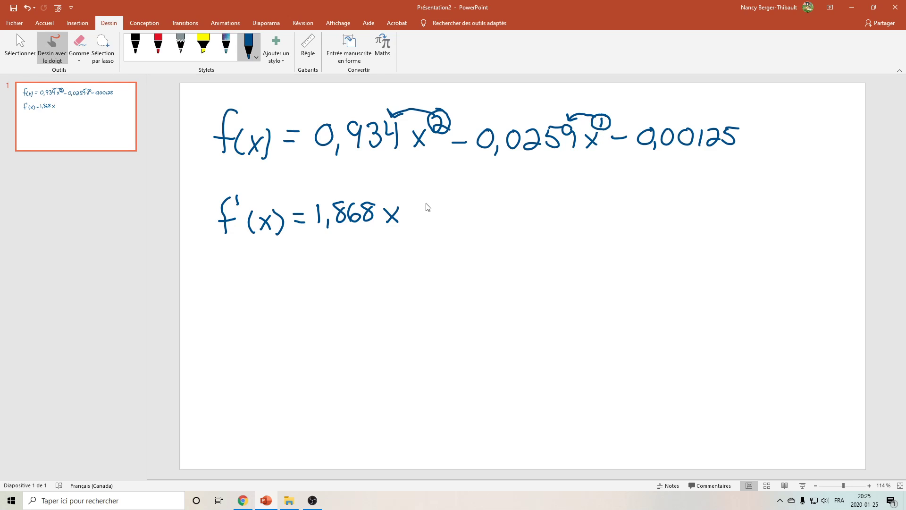
pyautogui.moveTo(408, 212)
pyautogui.mouseDown()
pyautogui.moveTo(432, 214)
pyautogui.moveTo(440, 202)
pyautogui.moveTo(448, 222)
pyautogui.mouseUp()
pyautogui.moveTo(464, 203)
pyautogui.mouseDown()
pyautogui.moveTo(459, 210)
pyautogui.moveTo(473, 213)
pyautogui.moveTo(471, 202)
pyautogui.moveTo(493, 215)
pyautogui.moveTo(504, 195)
pyautogui.moveTo(516, 200)
pyautogui.moveTo(515, 215)
pyautogui.mouseUp()
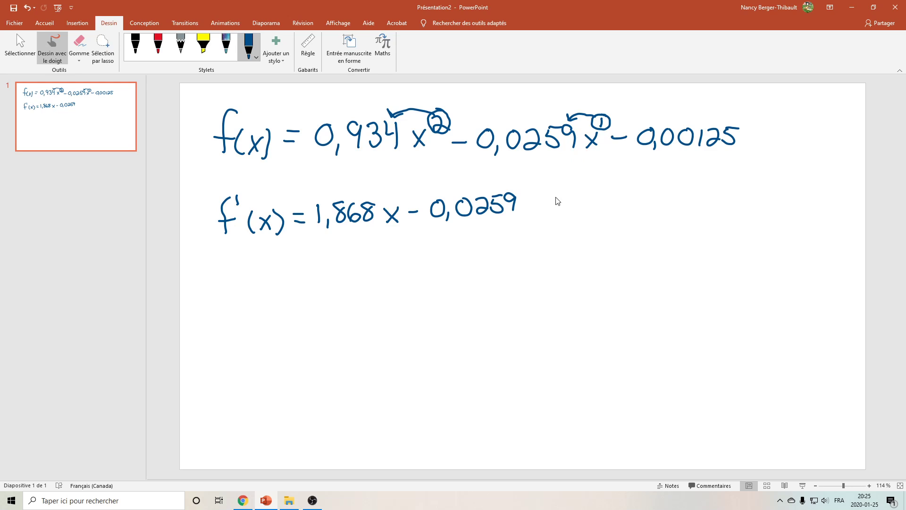
# Cross out the constant 0,00125 in the function and draw a frame around the derivative equation
pyautogui.moveTo(668, 118); pyautogui.dragTo(706, 153)
pyautogui.moveTo(708, 115); pyautogui.dragTo(650, 153)
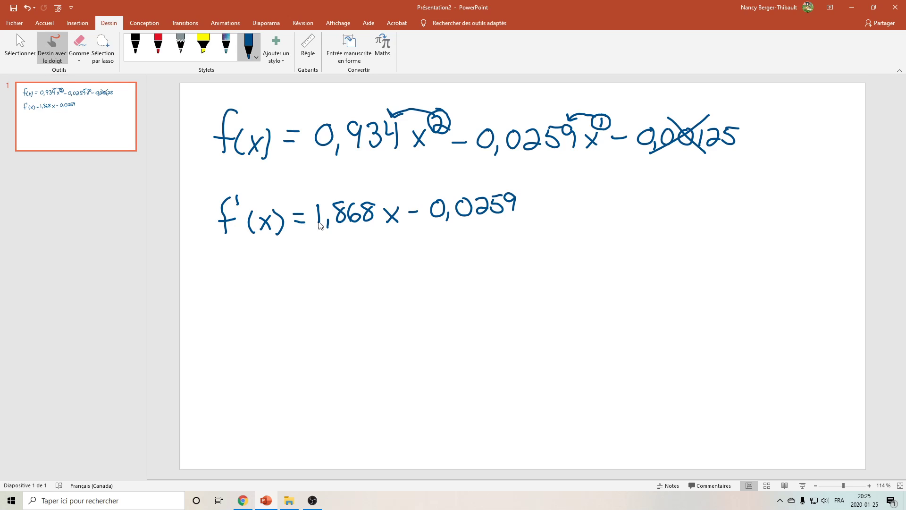
pyautogui.moveTo(209, 184)
pyautogui.mouseDown()
pyautogui.moveTo(209, 229)
pyautogui.moveTo(273, 239)
pyautogui.moveTo(460, 231)
pyautogui.moveTo(526, 214)
pyautogui.moveTo(475, 182)
pyautogui.moveTo(208, 190)
pyautogui.mouseUp()
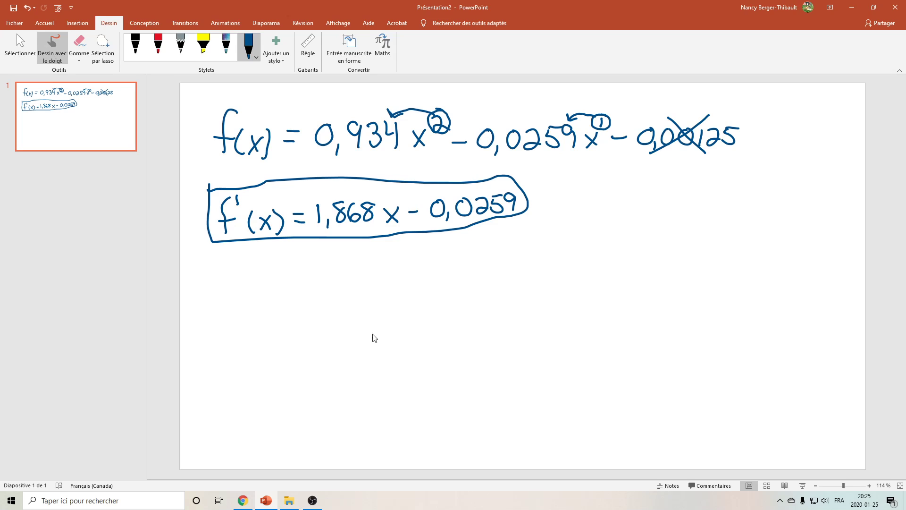
# Switch back to Google Sheets and enter the formula =1,868*A2-0,0259 in cell C2 of Feuille 1
pyautogui.click(243, 500)
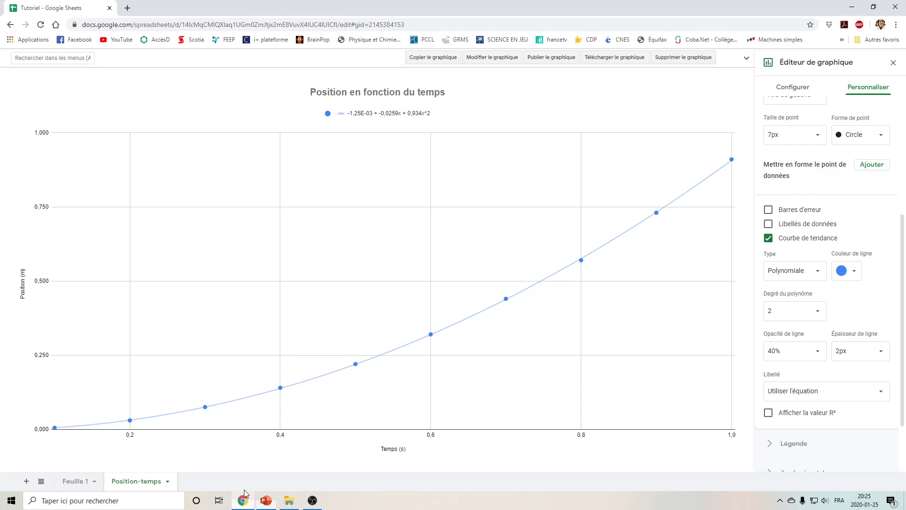
pyautogui.click(83, 482)
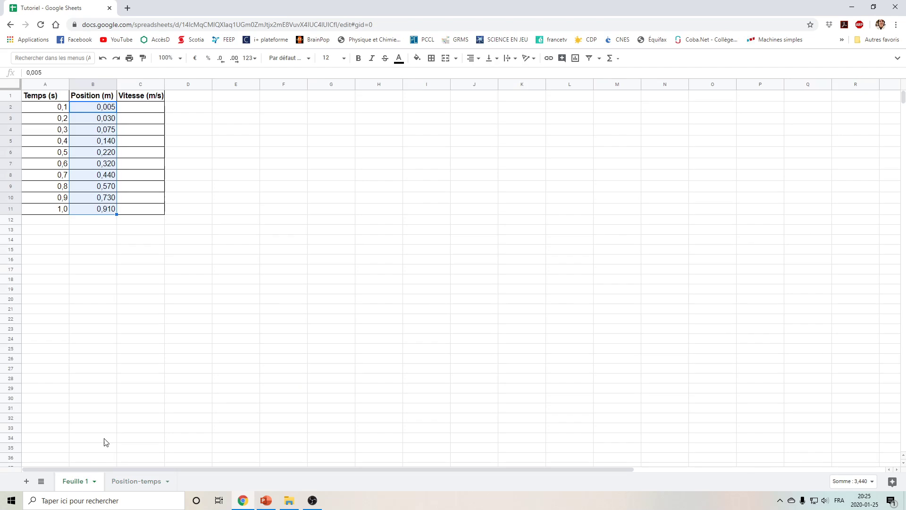
pyautogui.click(136, 109)
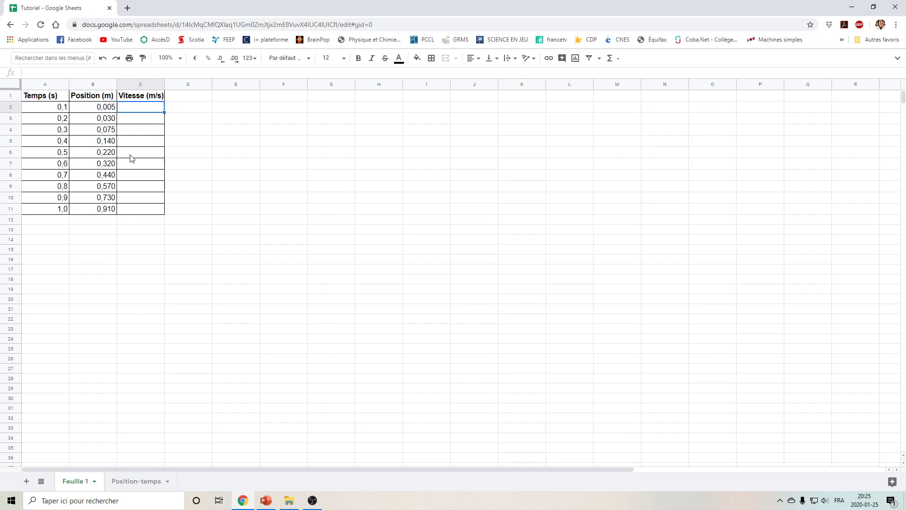
pyautogui.write('=1,868*')
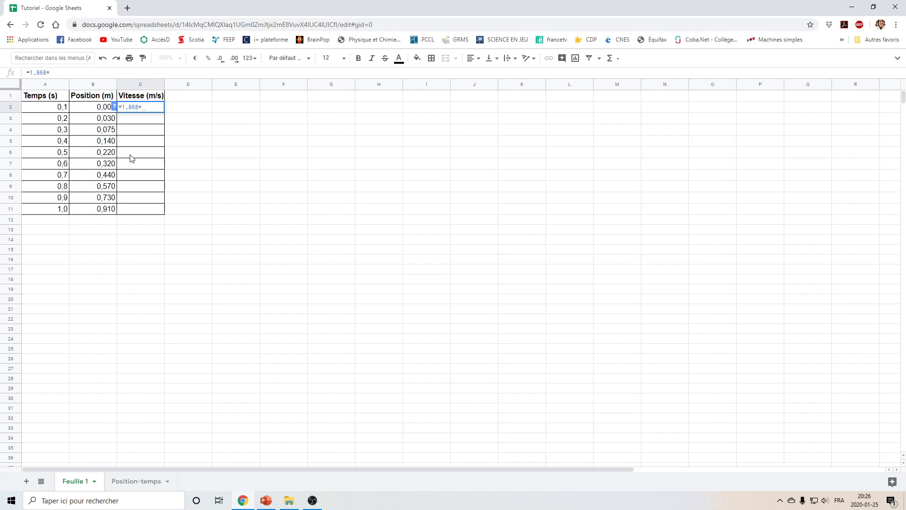
pyautogui.click(49, 108)
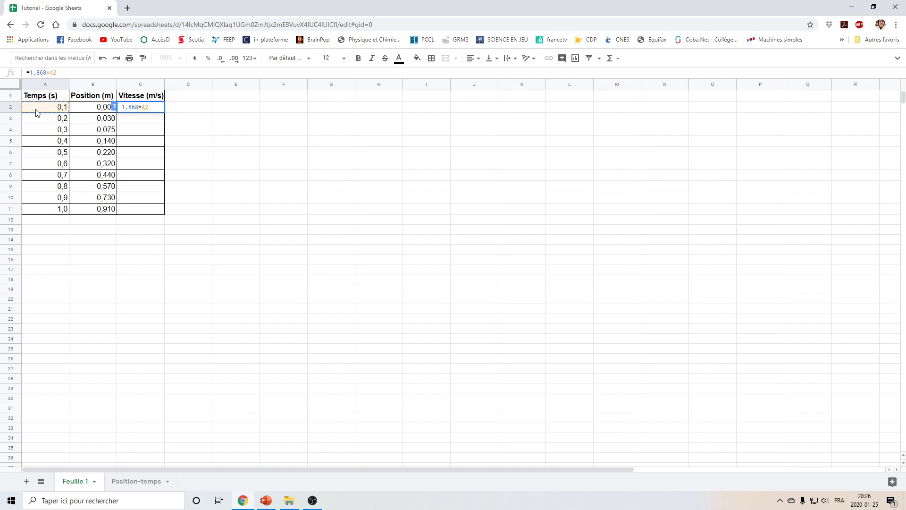
pyautogui.write('-0,0259')
pyautogui.press('Return')
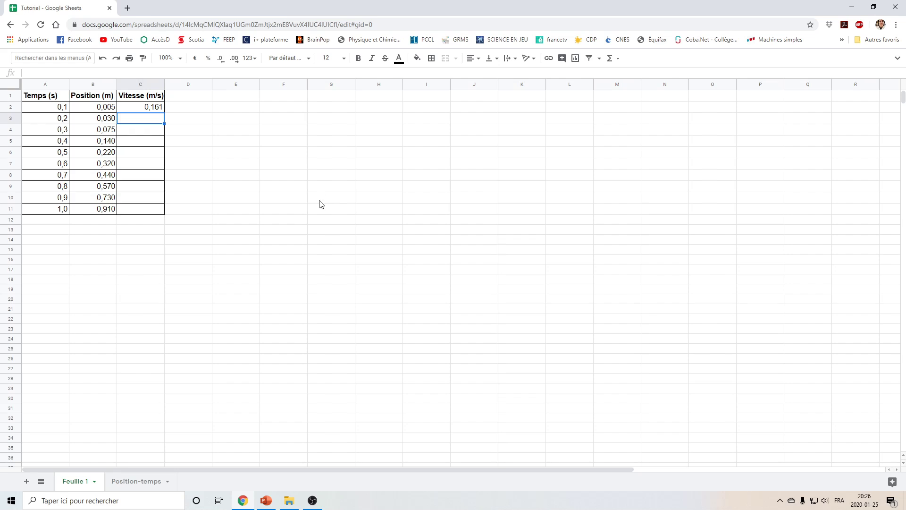
# Fill the speed formula from C2 down through C11
pyautogui.click(158, 109)
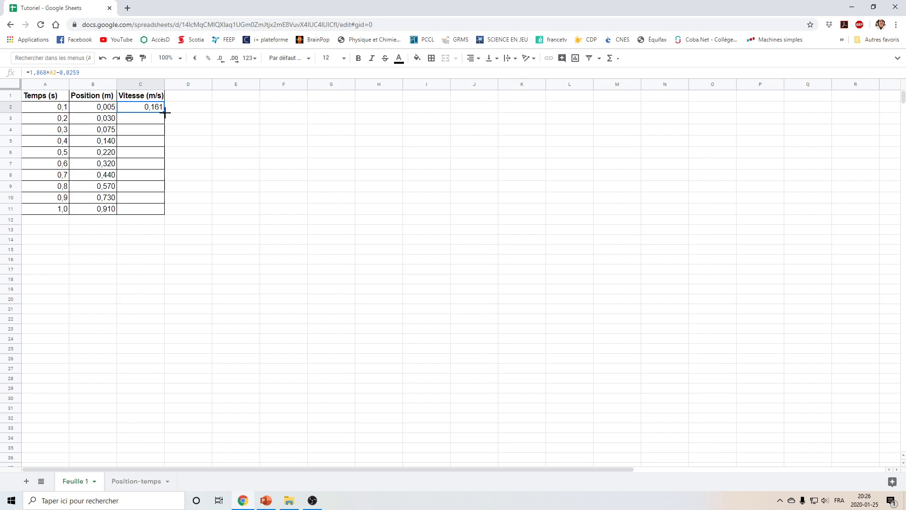
pyautogui.moveTo(164, 112); pyautogui.dragTo(150, 210)
pyautogui.click(202, 189)
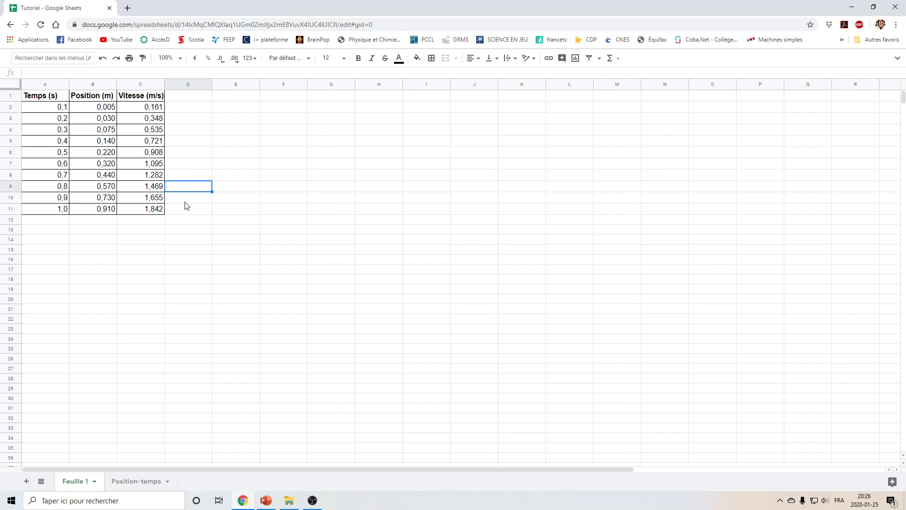
# Insert a new chart beside the data table and set its type to scatter
pyautogui.click(235, 111)
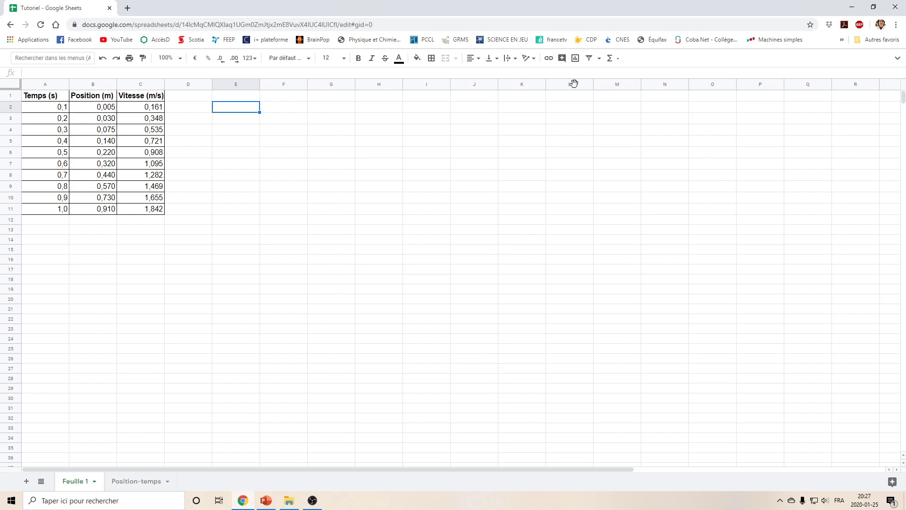
pyautogui.click(575, 58)
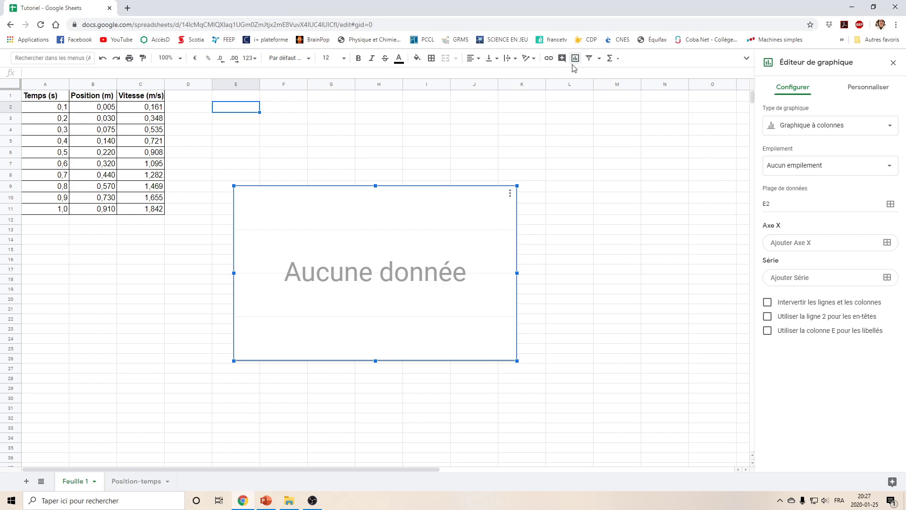
pyautogui.click(806, 128)
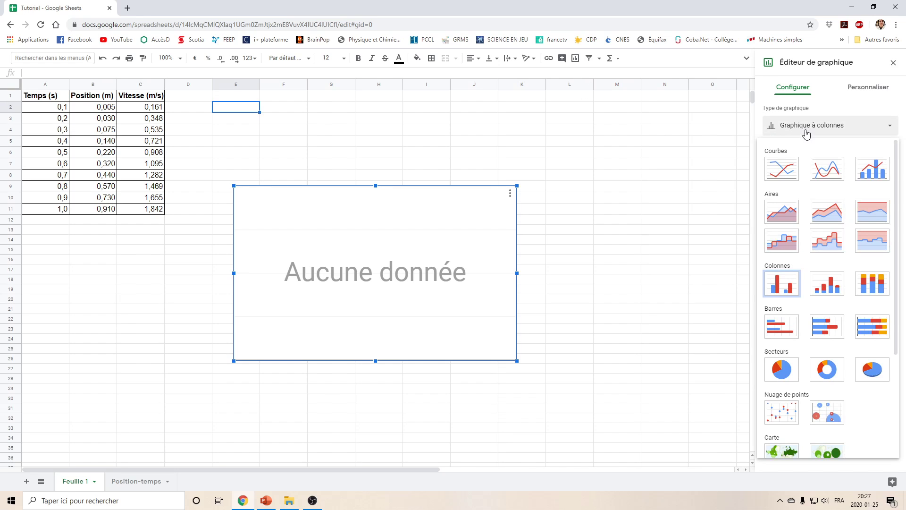
pyautogui.click(775, 404)
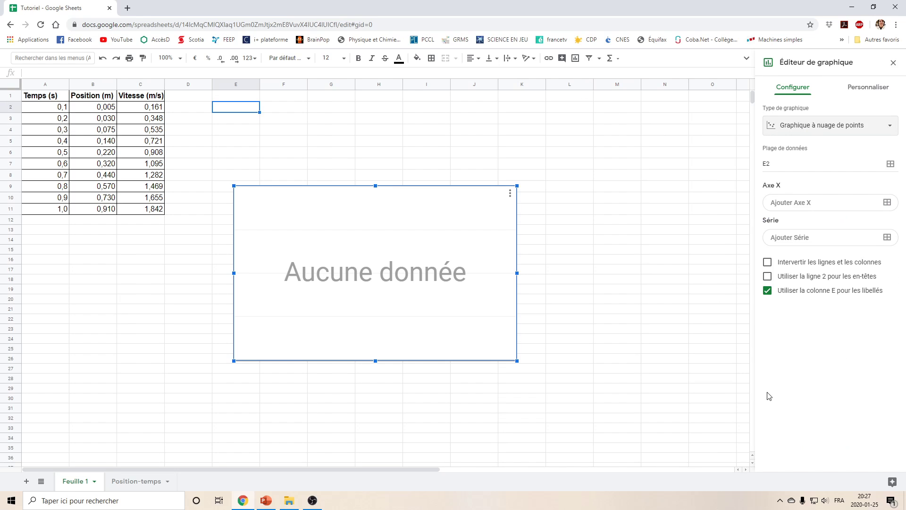
# Give the scatter chart the time range A2:A11 for its X axis and the speed range C2:C11 as its series
pyautogui.click(779, 204)
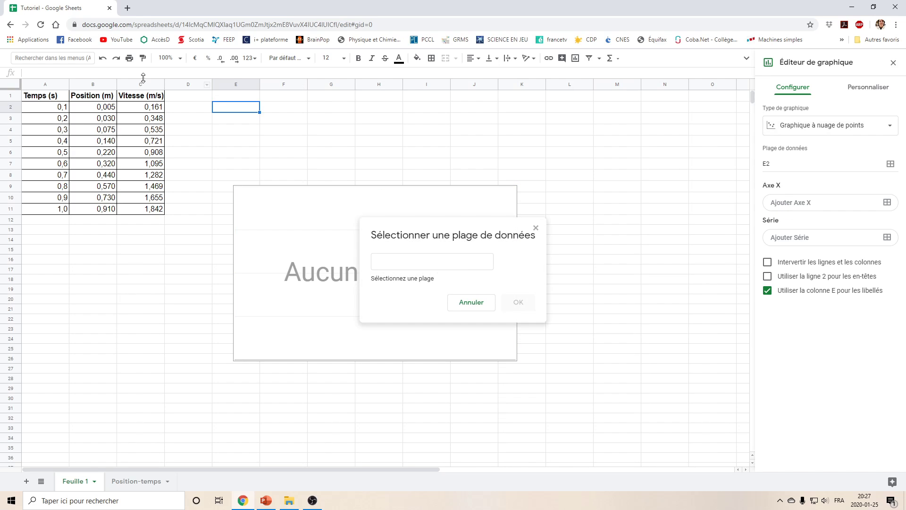
pyautogui.moveTo(55, 111); pyautogui.dragTo(59, 208)
pyautogui.click(520, 293)
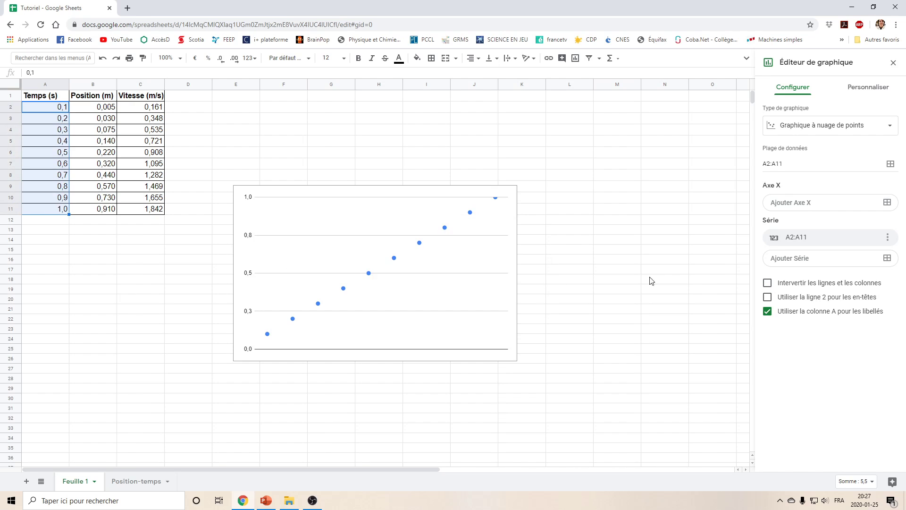
pyautogui.click(776, 258)
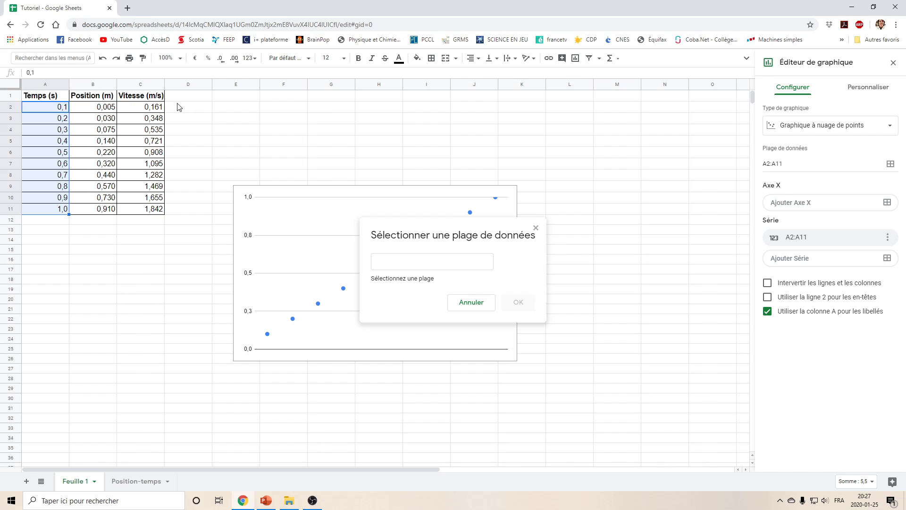
pyautogui.moveTo(151, 108); pyautogui.dragTo(155, 208)
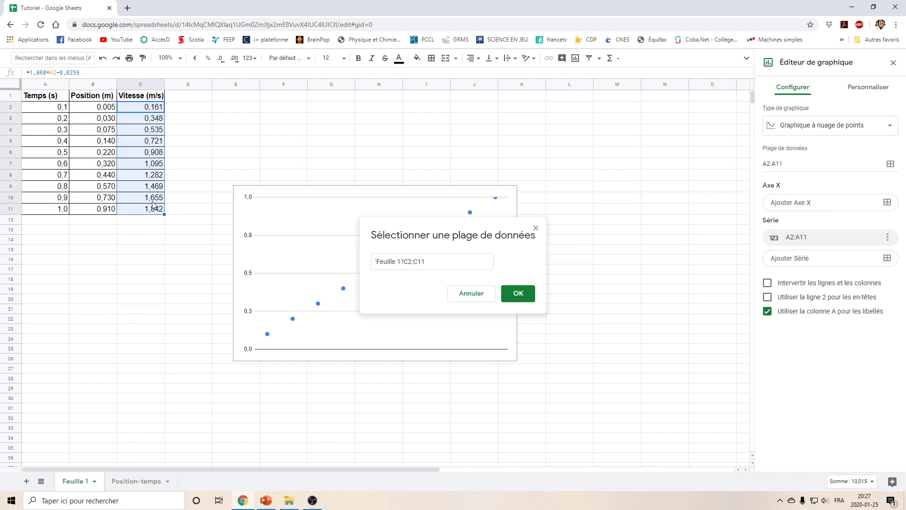
pyautogui.click(519, 292)
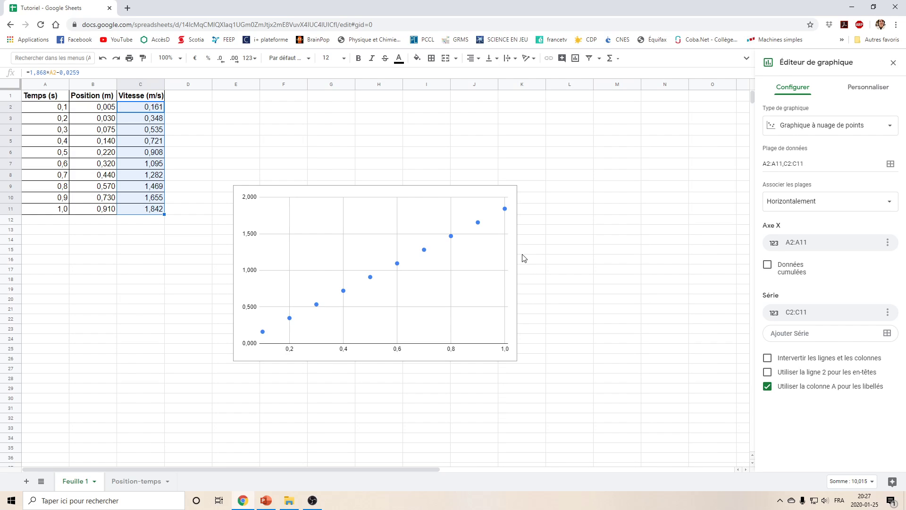
# Move the speed chart to its own sheet
pyautogui.click(512, 194)
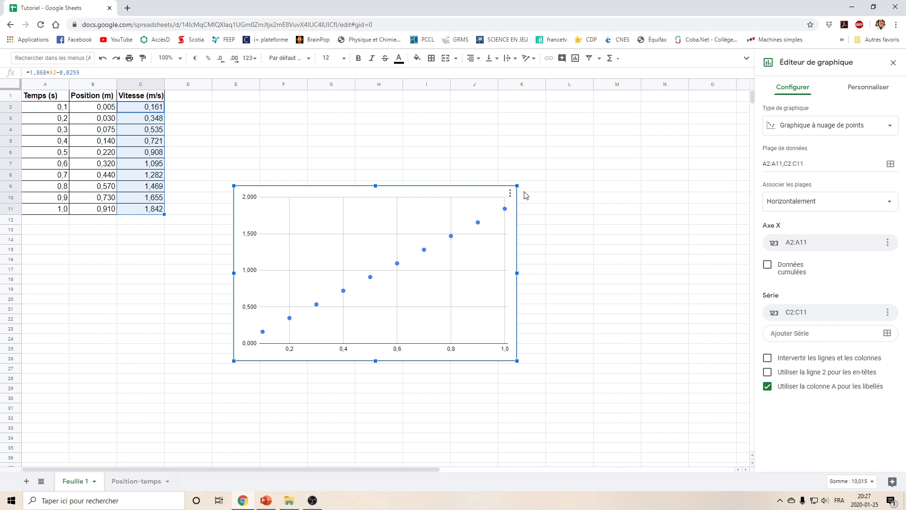
pyautogui.click(510, 193)
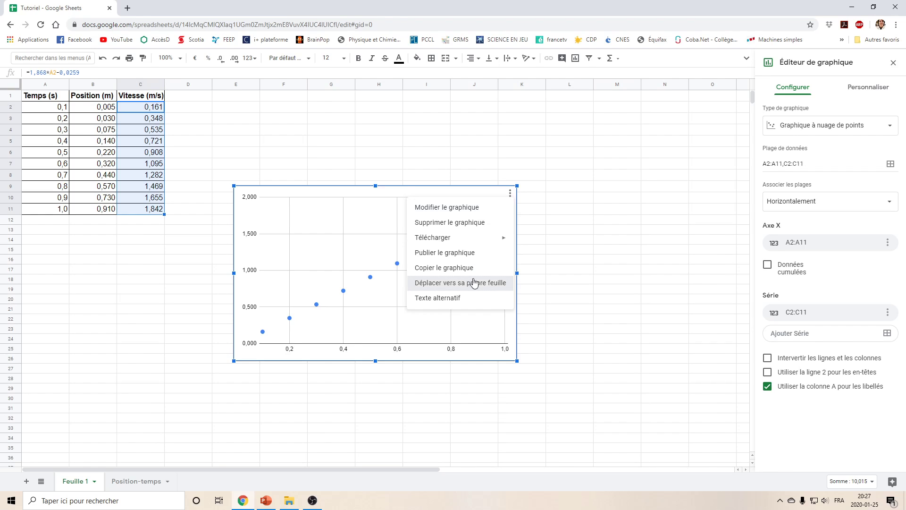
pyautogui.click(472, 282)
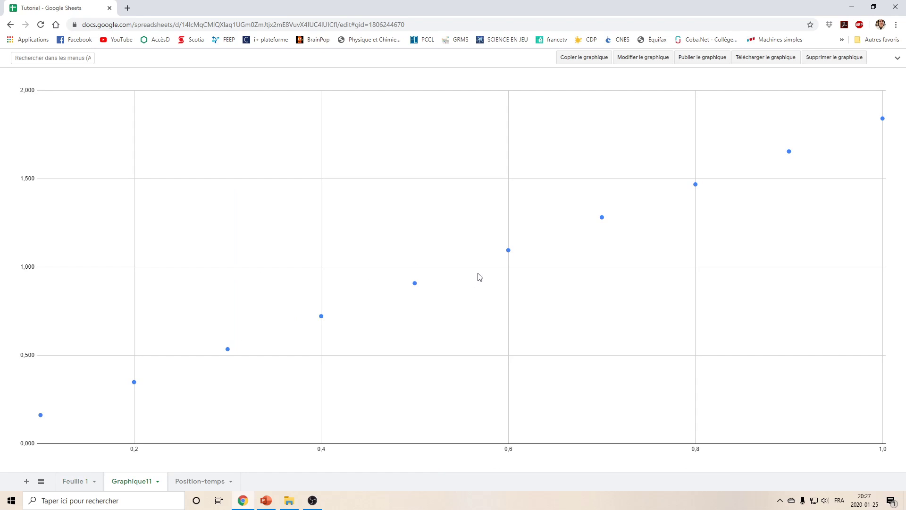
# Rename the new chart sheet "Vitesse-temps" and move it after the Position-temps sheet
pyautogui.click(157, 481)
pyautogui.click(131, 363)
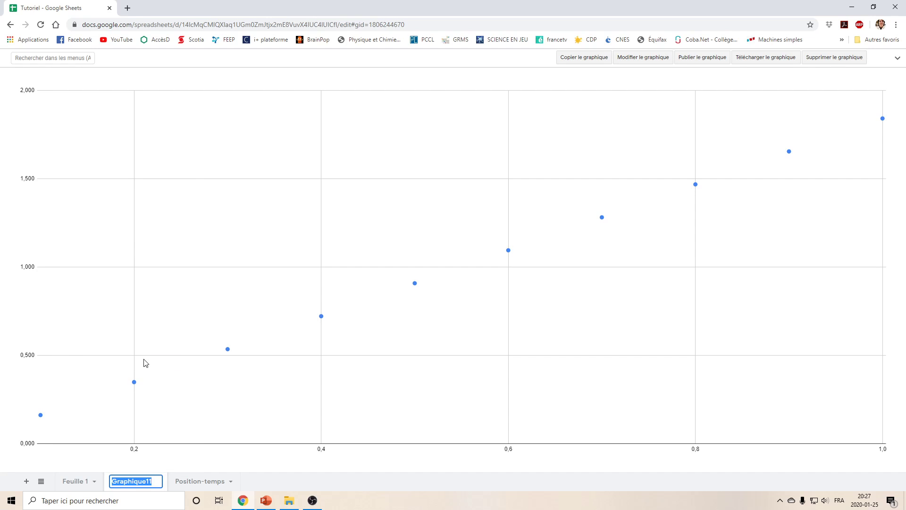
pyautogui.write('Vite')
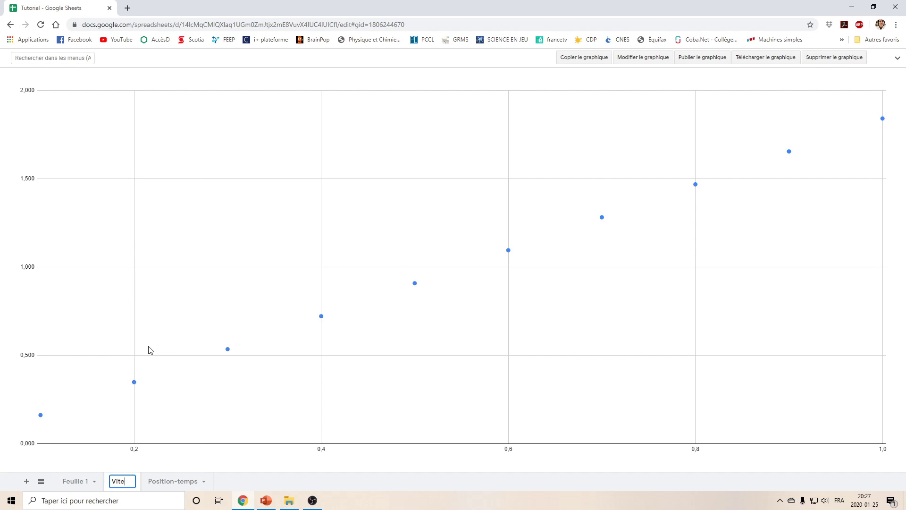
pyautogui.write('sse-temps')
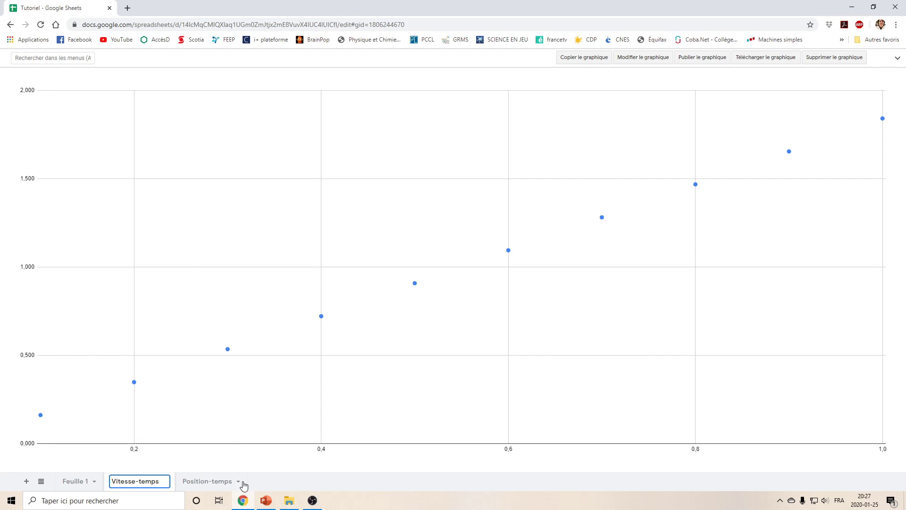
pyautogui.click(283, 479)
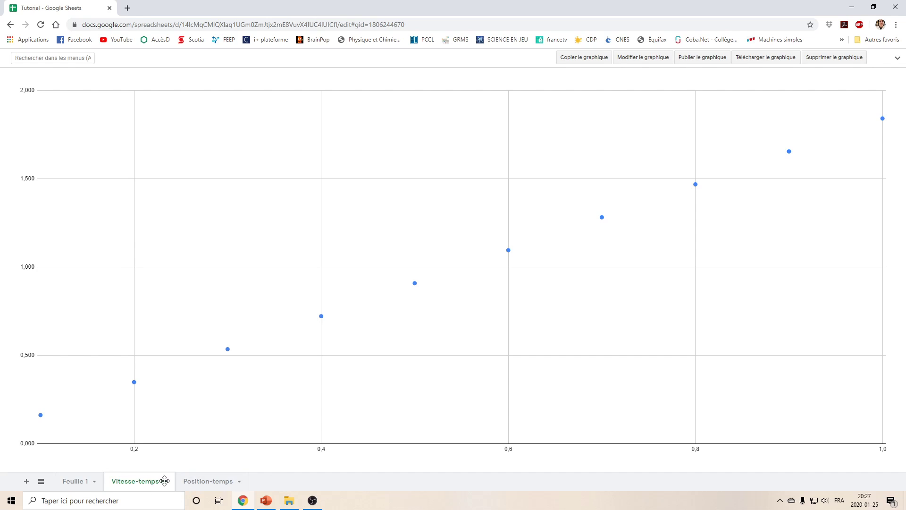
pyautogui.moveTo(165, 479); pyautogui.dragTo(223, 480)
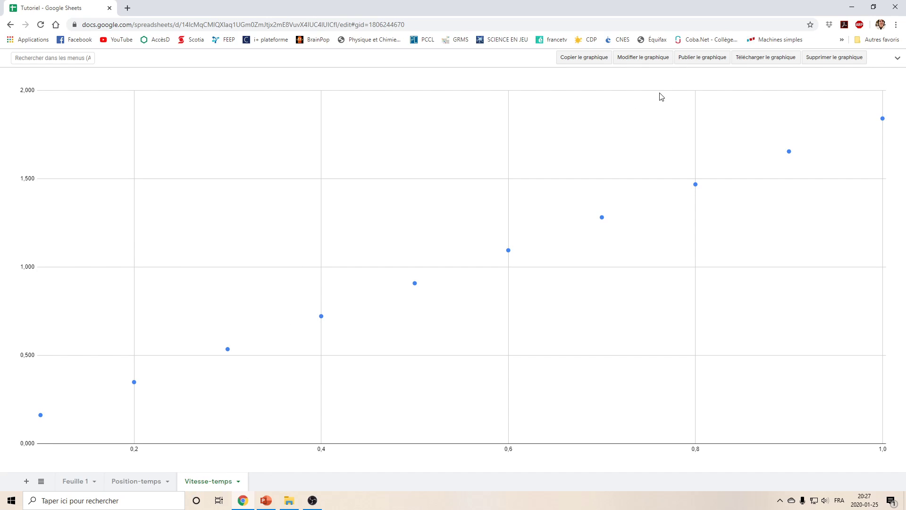
# Give the speed chart the title "Vitesse en fonction du temps"
pyautogui.click(653, 61)
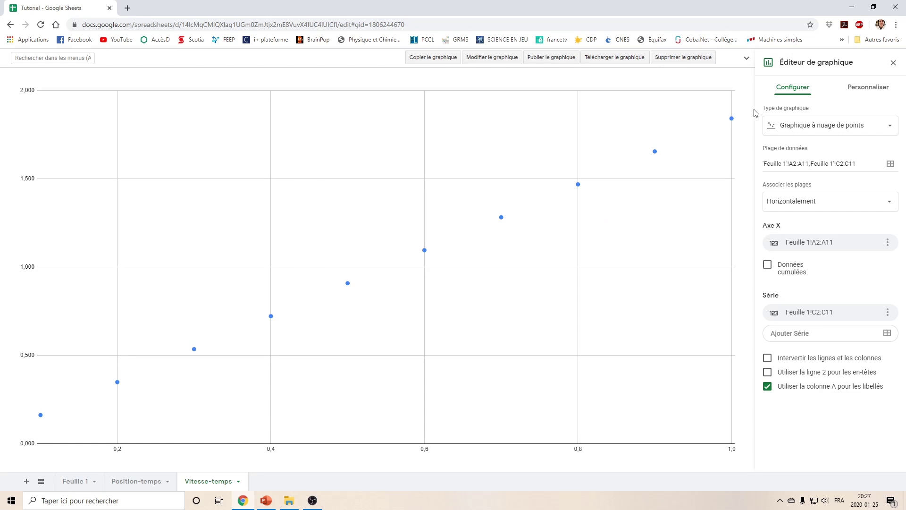
pyautogui.click(864, 92)
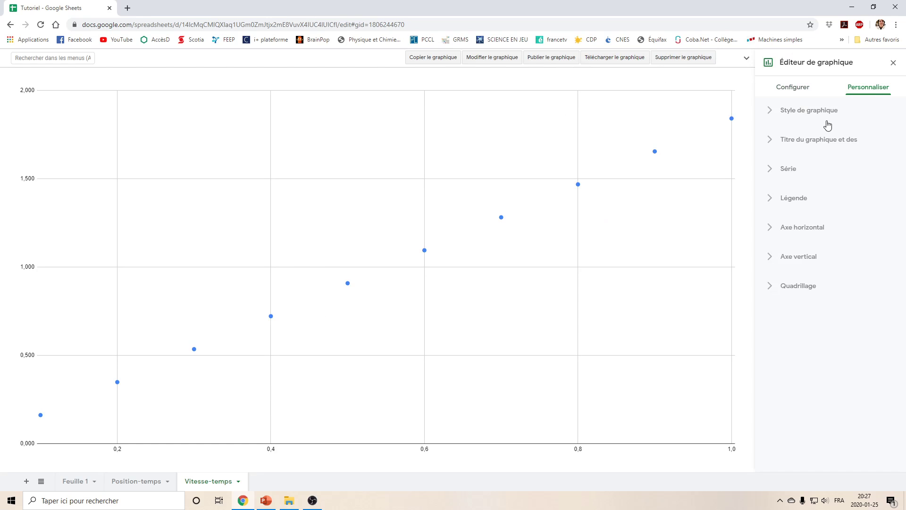
pyautogui.click(802, 141)
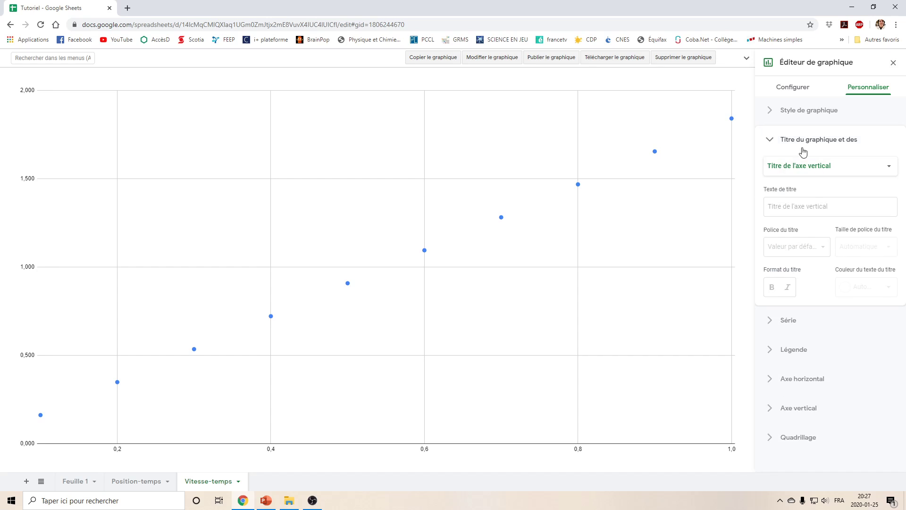
pyautogui.click(787, 168)
pyautogui.click(805, 119)
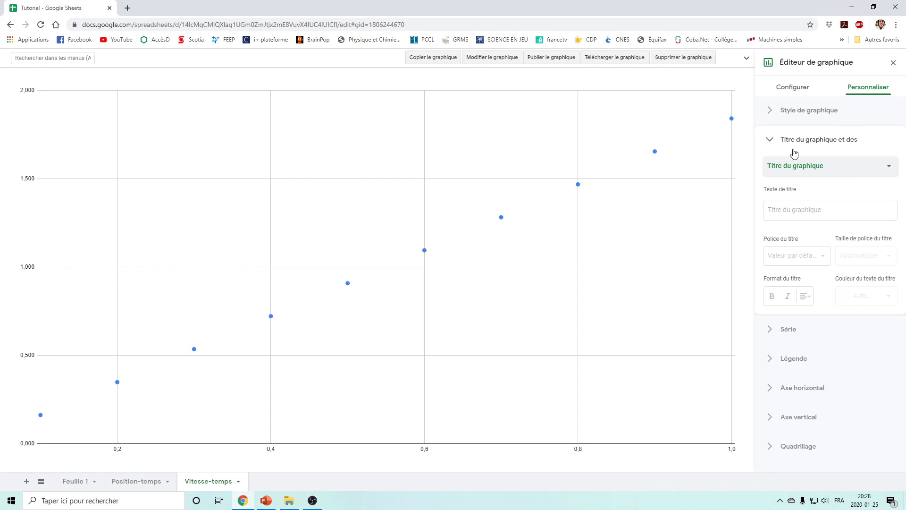
pyautogui.click(791, 209)
pyautogui.write('Vitesse en fonction du temps')
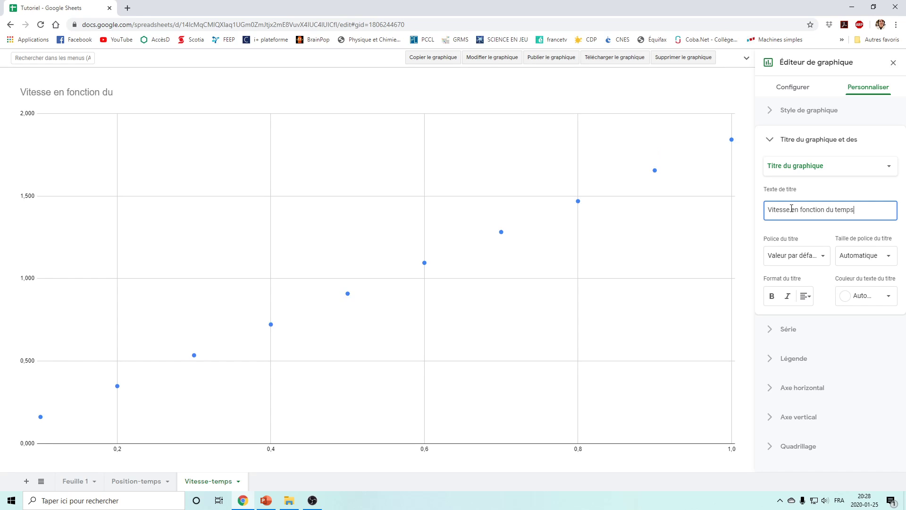
pyautogui.click(475, 278)
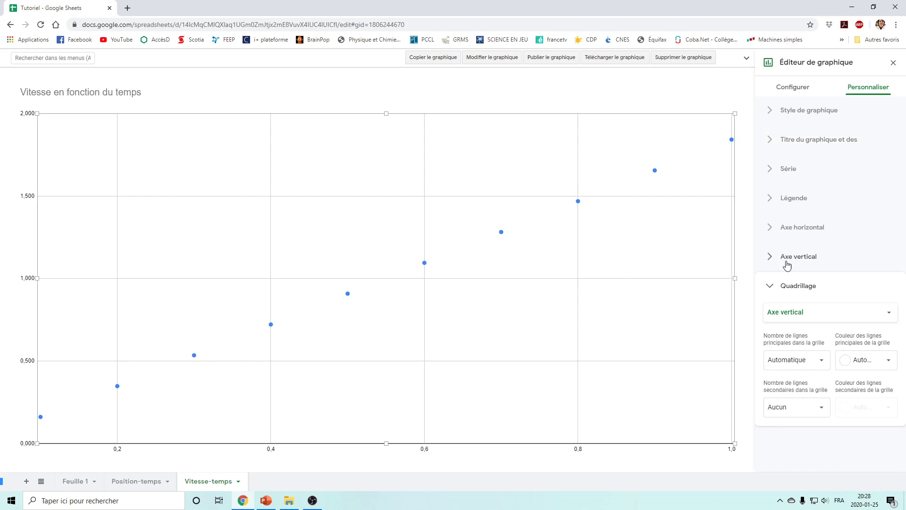
# Make the speed chart's title bold and center it above the plot
pyautogui.click(808, 140)
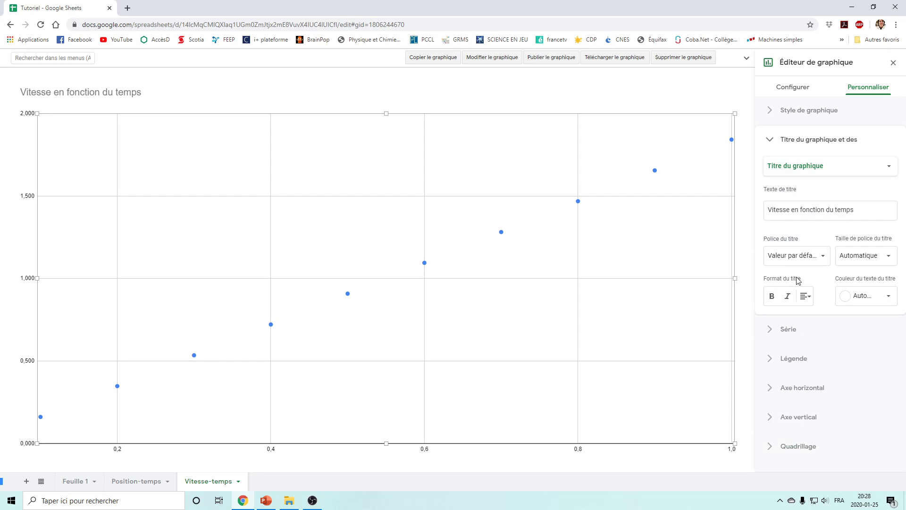
pyautogui.click(772, 296)
pyautogui.click(807, 298)
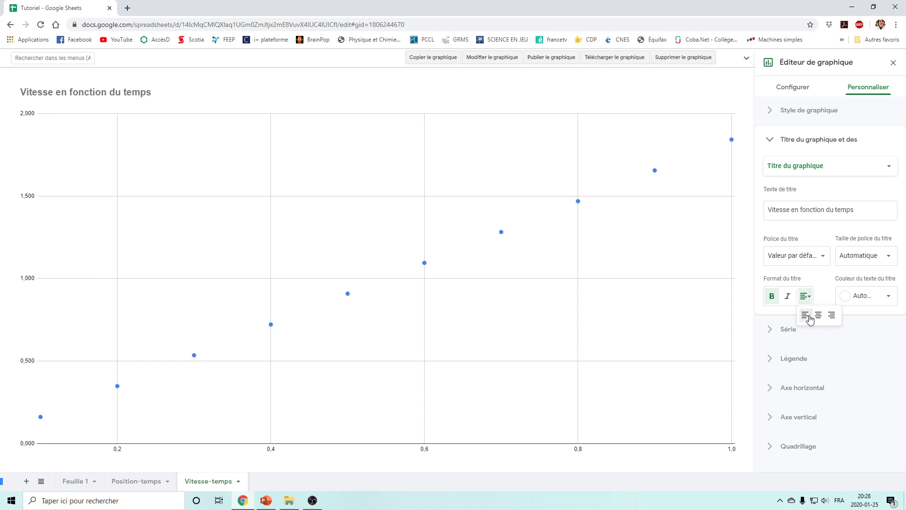
pyautogui.click(808, 316)
pyautogui.click(808, 296)
pyautogui.click(818, 315)
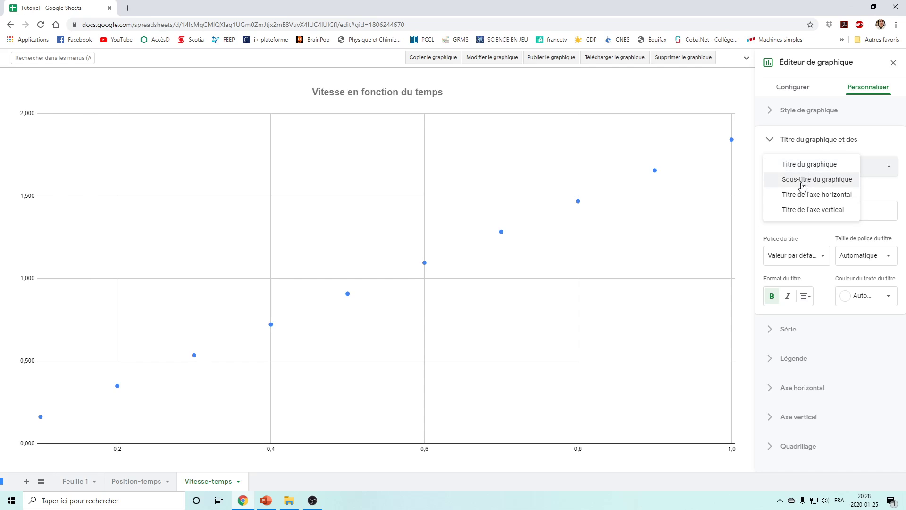
# Set the speed chart's horizontal axis title to "Temps (s)"
pyautogui.click(801, 197)
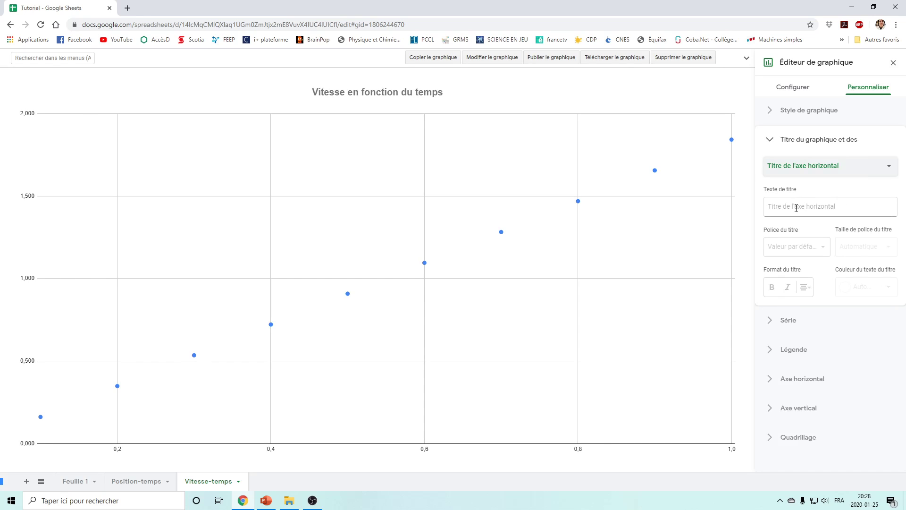
pyautogui.click(796, 206)
pyautogui.write('Tem')
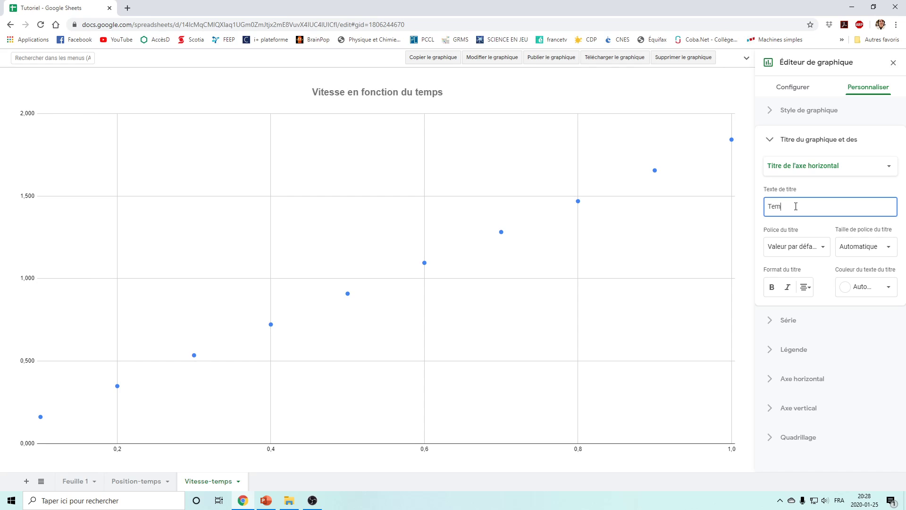
pyautogui.write('ps (s)')
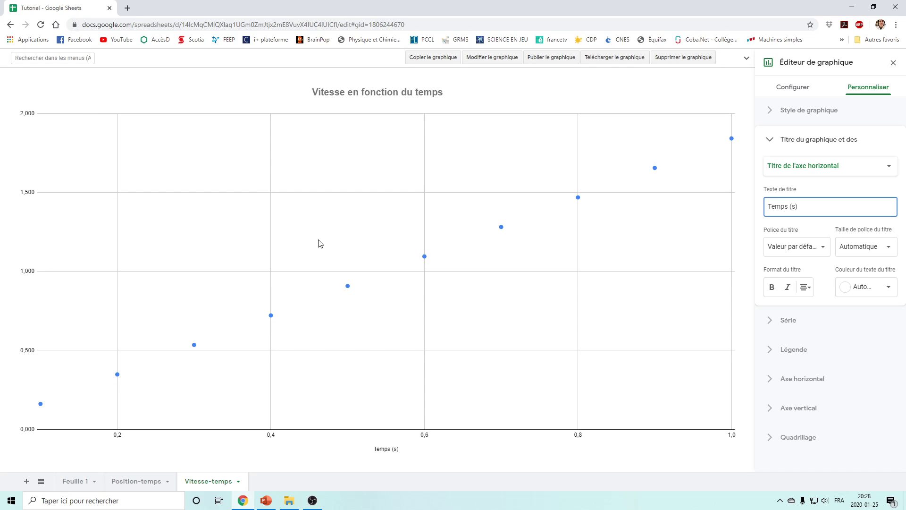
# Set the speed chart's vertical axis title to "Vitesse (m/s)"
pyautogui.click(804, 169)
pyautogui.click(800, 179)
pyautogui.click(780, 210)
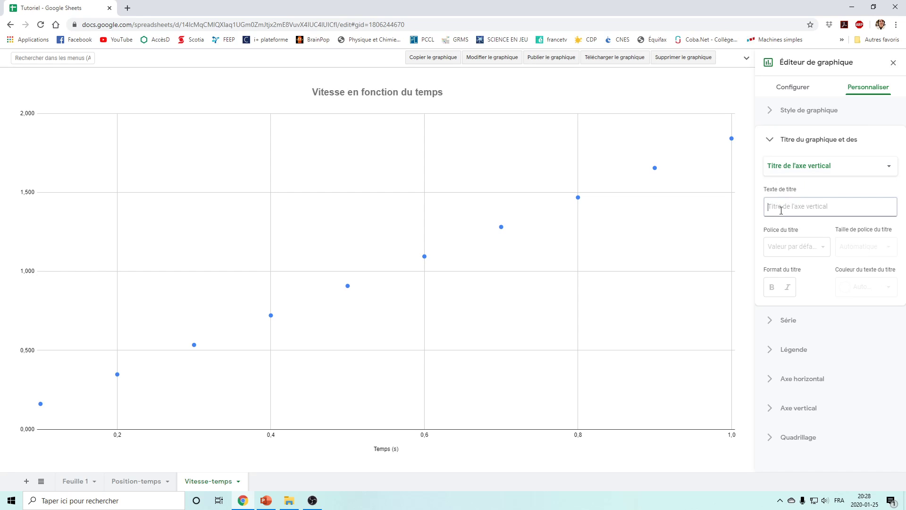
pyautogui.write('Vite')
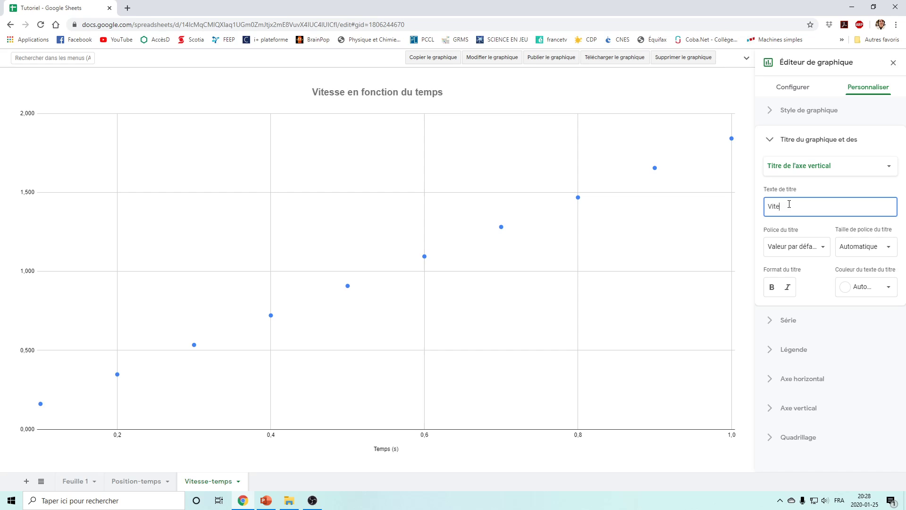
pyautogui.write('sse (m/s')
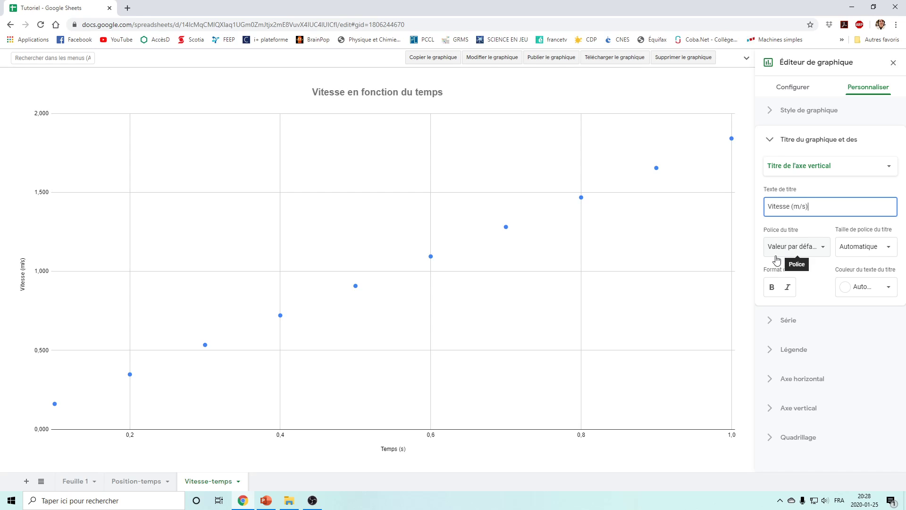
# Add a linear trendline to the speed series and use its equation as the label
pyautogui.click(777, 325)
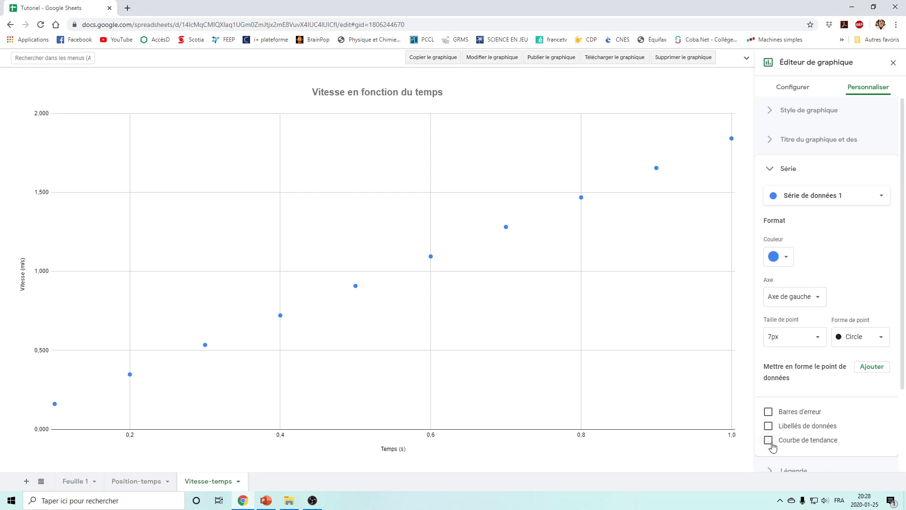
pyautogui.click(769, 440)
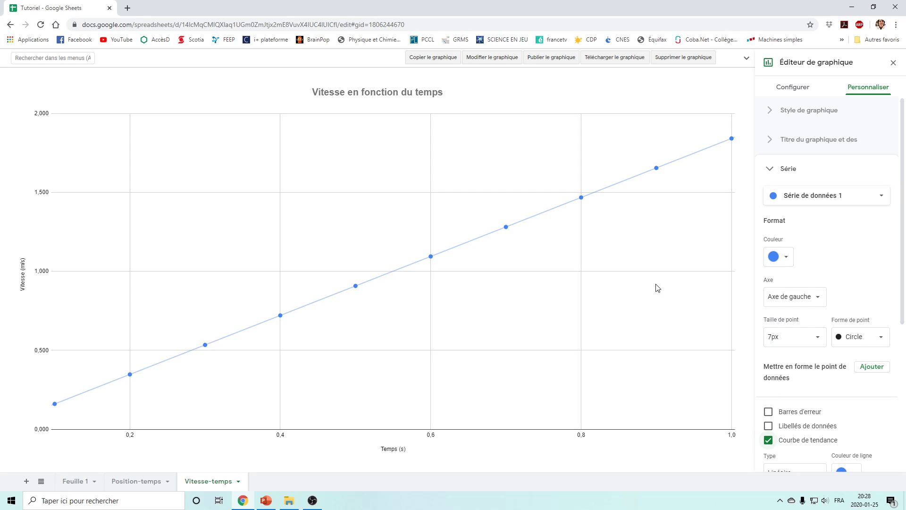
pyautogui.scroll(-4, 868, 293)
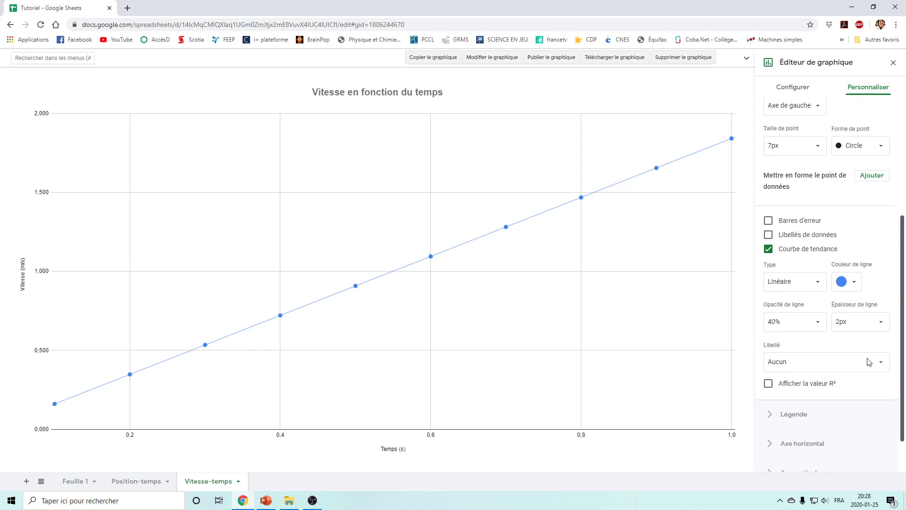
pyautogui.scroll(-1, 865, 365)
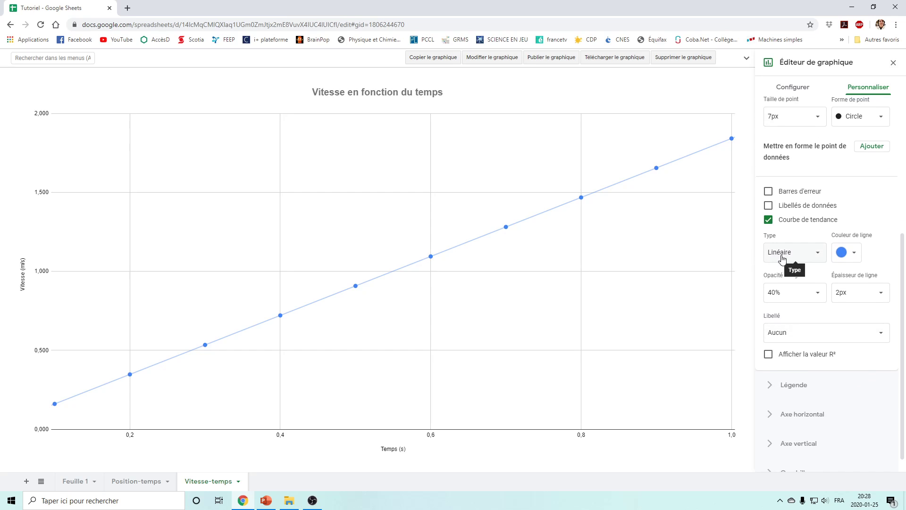
pyautogui.click(775, 333)
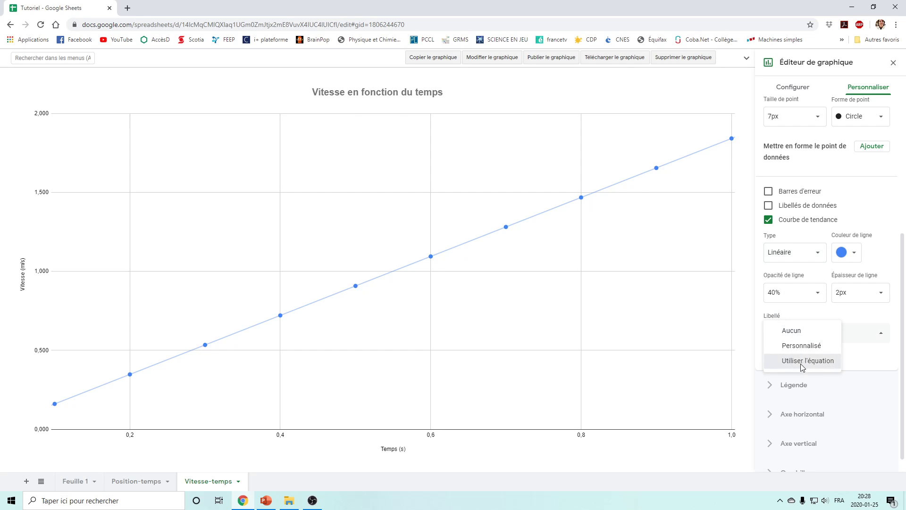
pyautogui.click(802, 364)
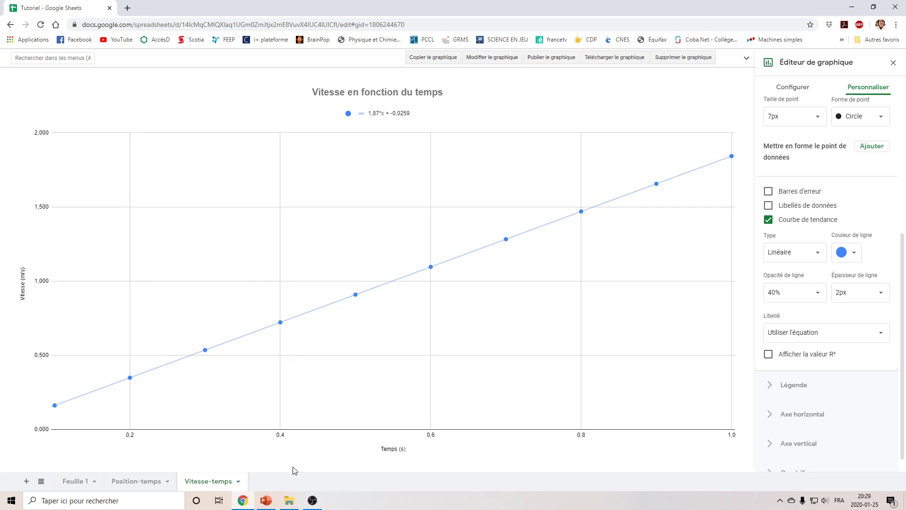
# Switch to PowerPoint, handwrite f(x) = 1,87x − 0,0259 in black below the boxed derivative, and draw an arrow from it to the box
pyautogui.click(267, 501)
pyautogui.click(136, 45)
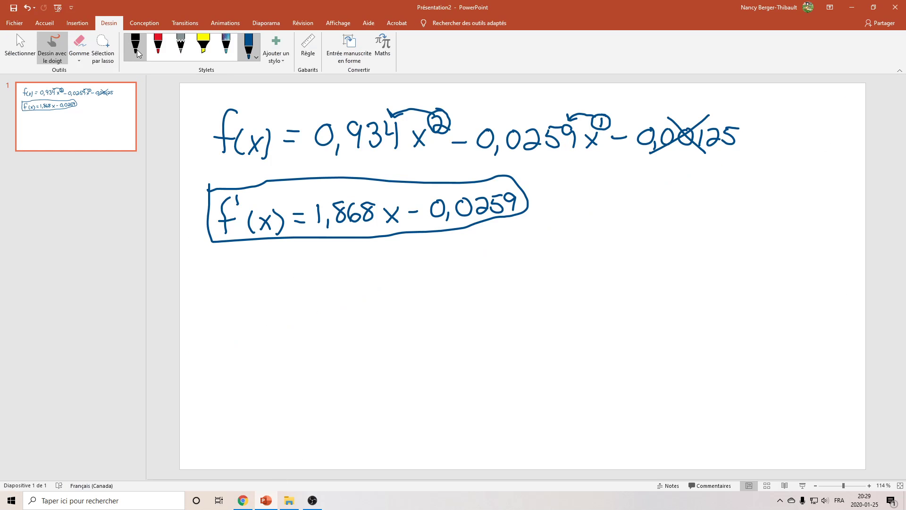
pyautogui.moveTo(231, 304)
pyautogui.mouseDown()
pyautogui.moveTo(220, 349)
pyautogui.moveTo(234, 334)
pyautogui.moveTo(239, 350)
pyautogui.moveTo(252, 342)
pyautogui.moveTo(241, 350)
pyautogui.moveTo(260, 349)
pyautogui.moveTo(291, 323)
pyautogui.moveTo(291, 333)
pyautogui.moveTo(322, 345)
pyautogui.mouseUp()
pyautogui.moveTo(342, 319)
pyautogui.mouseDown()
pyautogui.moveTo(336, 327)
pyautogui.moveTo(356, 317)
pyautogui.moveTo(352, 332)
pyautogui.moveTo(376, 338)
pyautogui.moveTo(368, 339)
pyautogui.moveTo(420, 314)
pyautogui.moveTo(435, 339)
pyautogui.mouseUp()
pyautogui.moveTo(450, 312); pyautogui.dragTo(473, 325)
pyautogui.moveTo(480, 313)
pyautogui.mouseDown()
pyautogui.moveTo(483, 329)
pyautogui.moveTo(491, 311)
pyautogui.moveTo(505, 329)
pyautogui.mouseUp()
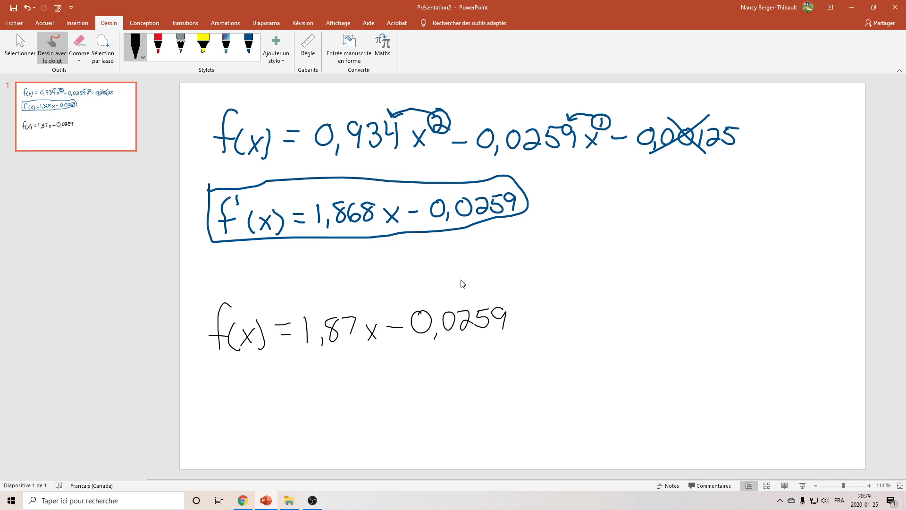
pyautogui.moveTo(520, 319)
pyautogui.mouseDown()
pyautogui.moveTo(556, 255)
pyautogui.moveTo(525, 215)
pyautogui.moveTo(520, 228)
pyautogui.moveTo(532, 218)
pyautogui.mouseUp()
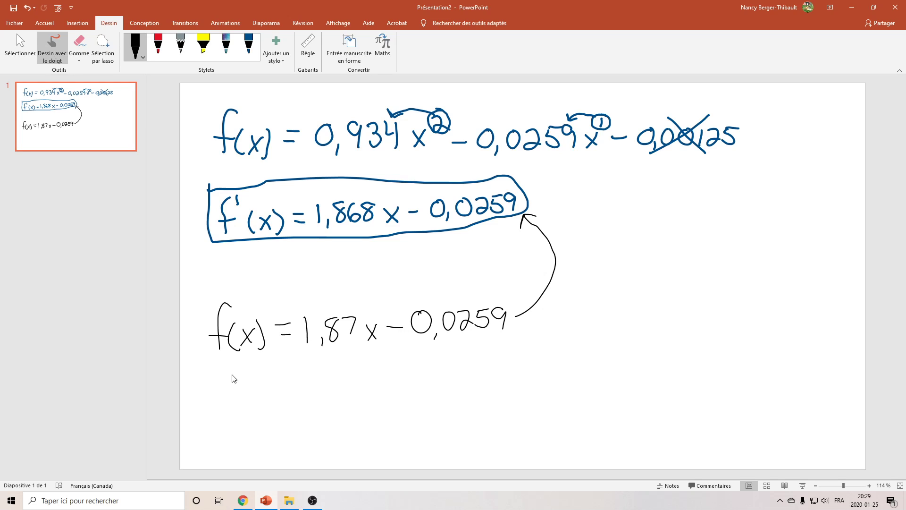
# Handwrite f'(x) = 1,87 under the black function, marking x's exponent 1 with an arrow to its coefficient
pyautogui.moveTo(227, 373)
pyautogui.mouseDown()
pyautogui.moveTo(218, 409)
pyautogui.moveTo(236, 383)
pyautogui.mouseUp()
pyautogui.moveTo(249, 387)
pyautogui.mouseDown()
pyautogui.moveTo(249, 411)
pyautogui.moveTo(260, 405)
pyautogui.mouseUp()
pyautogui.moveTo(261, 392)
pyautogui.mouseDown()
pyautogui.moveTo(253, 406)
pyautogui.moveTo(272, 395)
pyautogui.moveTo(269, 406)
pyautogui.moveTo(296, 383)
pyautogui.moveTo(297, 393)
pyautogui.mouseUp()
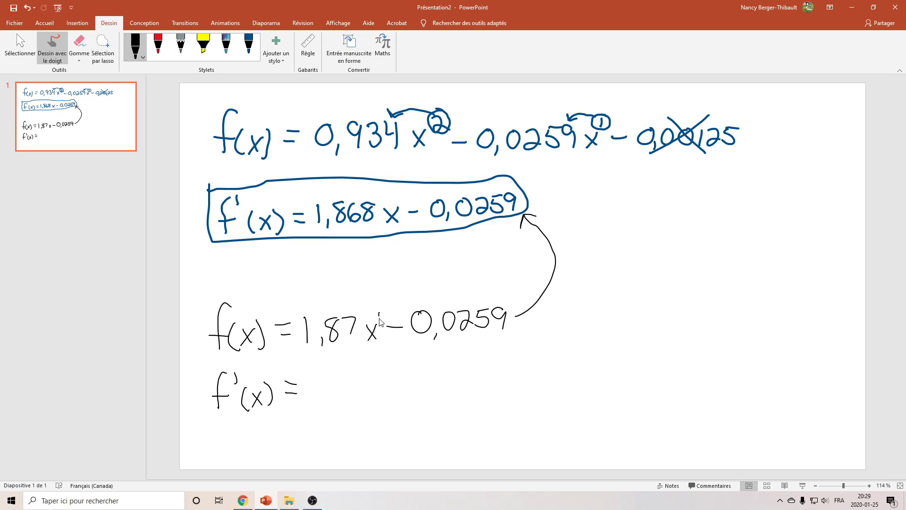
pyautogui.moveTo(378, 313)
pyautogui.mouseDown()
pyautogui.moveTo(378, 322)
pyautogui.moveTo(387, 312)
pyautogui.moveTo(345, 314)
pyautogui.moveTo(350, 307)
pyautogui.mouseUp()
pyautogui.moveTo(311, 376); pyautogui.dragTo(312, 402)
pyautogui.moveTo(326, 401)
pyautogui.mouseDown()
pyautogui.moveTo(323, 409)
pyautogui.moveTo(334, 379)
pyautogui.moveTo(349, 397)
pyautogui.mouseUp()
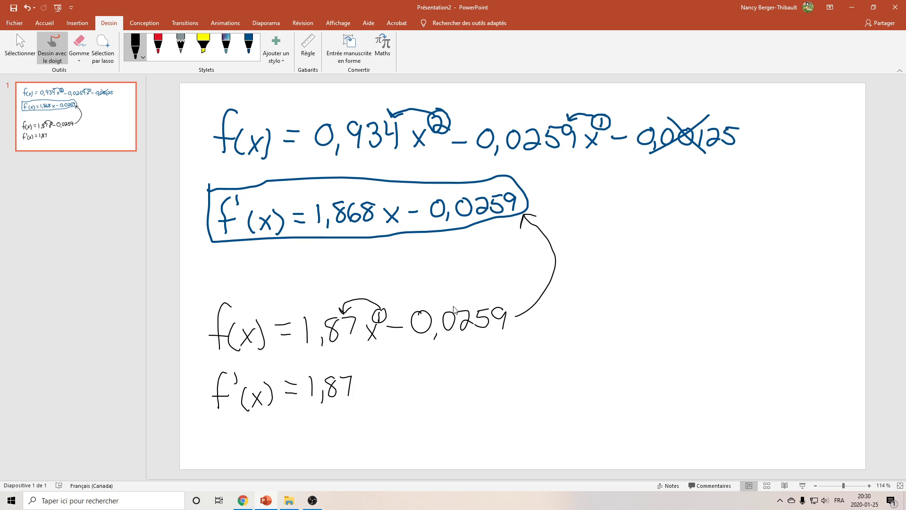
# Cross out the constant 0,0259 in the black function and circle the derivative result 1,87
pyautogui.moveTo(445, 302); pyautogui.dragTo(474, 337)
pyautogui.moveTo(484, 300); pyautogui.dragTo(430, 337)
pyautogui.moveTo(363, 369)
pyautogui.mouseDown()
pyautogui.moveTo(331, 364)
pyautogui.moveTo(344, 411)
pyautogui.moveTo(357, 377)
pyautogui.mouseUp()
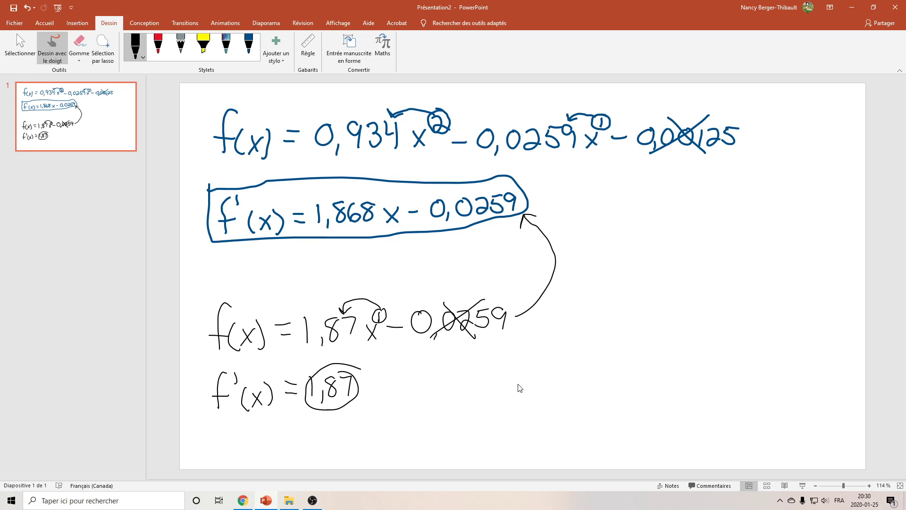
# Handwrite the acceleration a = 1,87 m/s² beside the derivative and draw a box around it
pyautogui.moveTo(520, 384)
pyautogui.mouseDown()
pyautogui.moveTo(513, 396)
pyautogui.moveTo(526, 398)
pyautogui.moveTo(546, 381)
pyautogui.mouseUp()
pyautogui.moveTo(538, 389)
pyautogui.mouseDown()
pyautogui.moveTo(565, 381)
pyautogui.moveTo(562, 399)
pyautogui.mouseUp()
pyautogui.moveTo(574, 392)
pyautogui.mouseDown()
pyautogui.moveTo(575, 400)
pyautogui.moveTo(603, 379)
pyautogui.moveTo(610, 393)
pyautogui.moveTo(634, 386)
pyautogui.moveTo(669, 397)
pyautogui.moveTo(704, 384)
pyautogui.mouseUp()
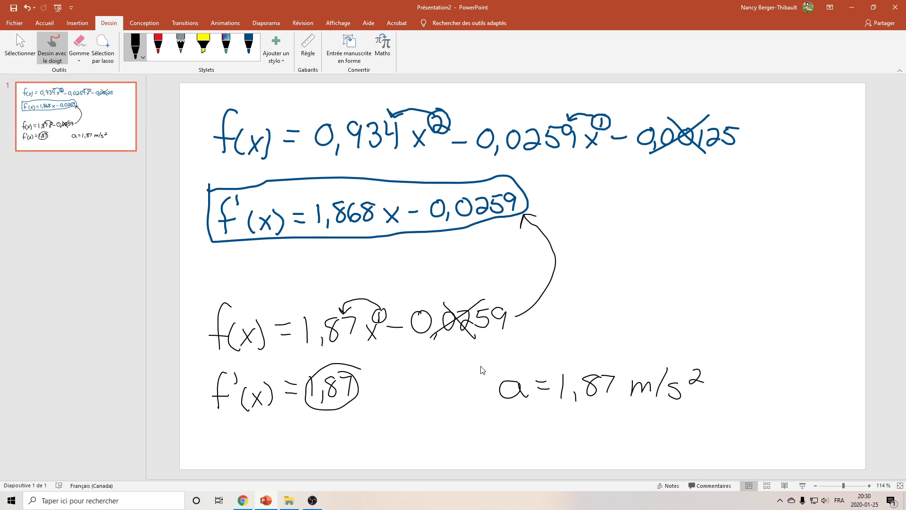
pyautogui.moveTo(482, 370)
pyautogui.mouseDown()
pyautogui.moveTo(479, 409)
pyautogui.moveTo(670, 412)
pyautogui.moveTo(723, 378)
pyautogui.moveTo(591, 356)
pyautogui.moveTo(482, 364)
pyautogui.mouseUp()
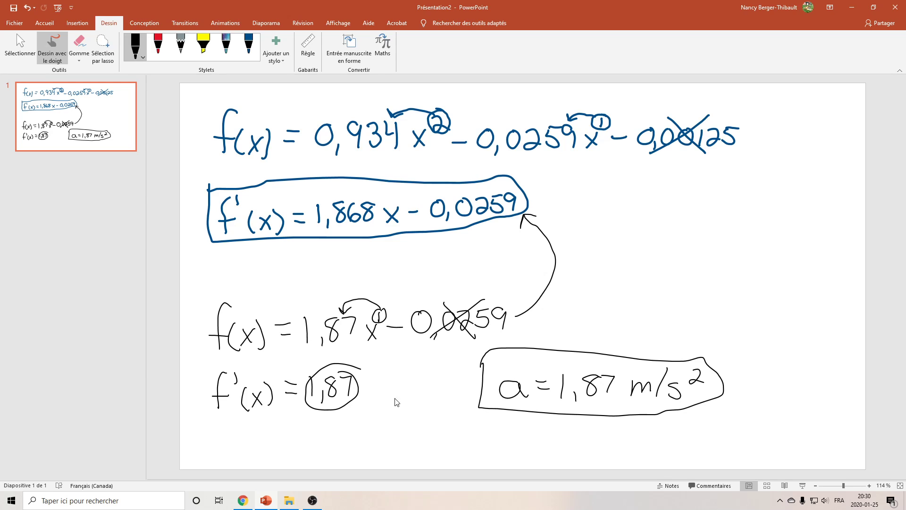
# Switch back to Google Sheets and review the data table, the position-time chart and the speed-time chart
pyautogui.click(243, 500)
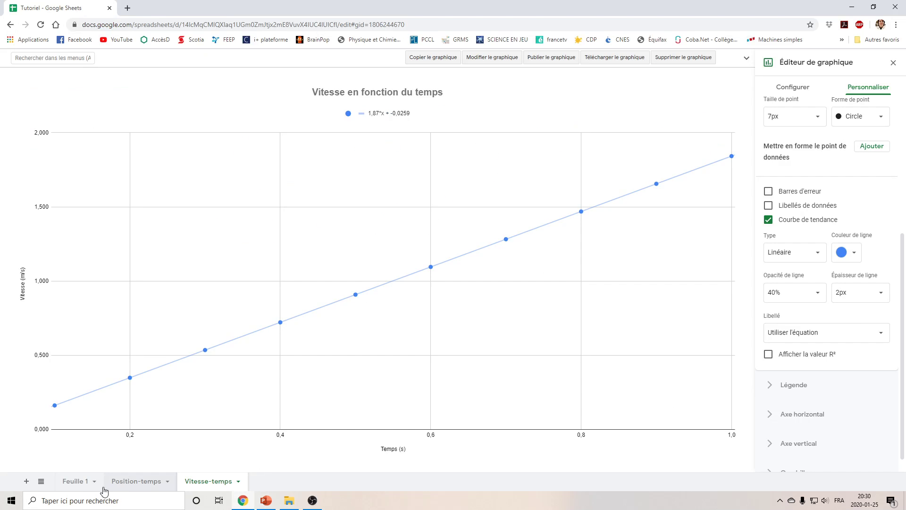
pyautogui.click(83, 481)
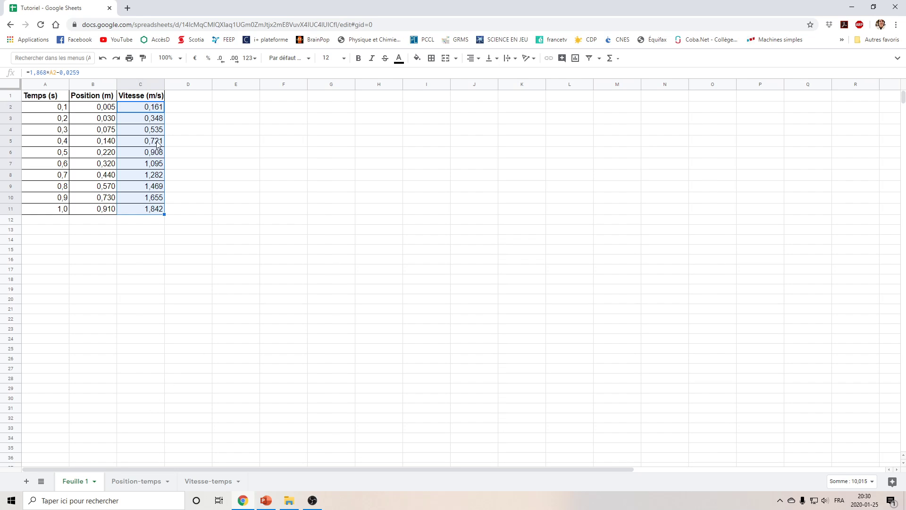
pyautogui.click(195, 175)
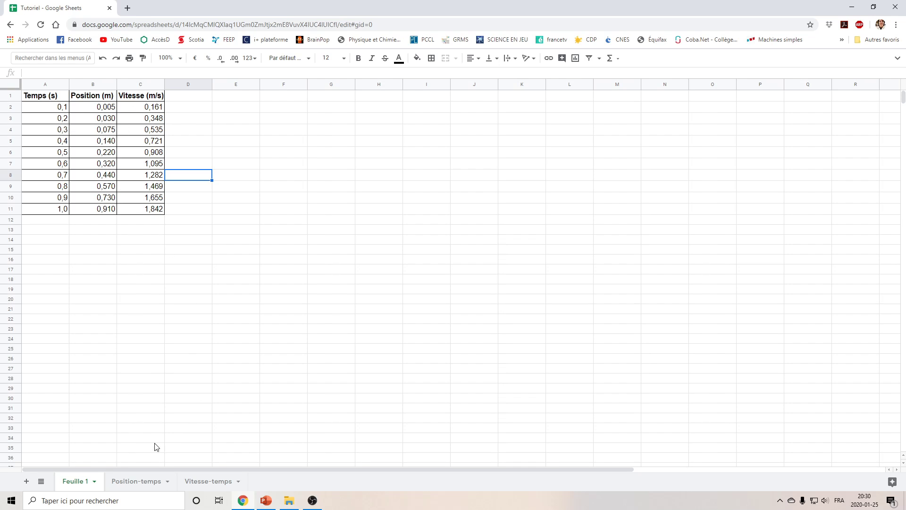
pyautogui.click(137, 482)
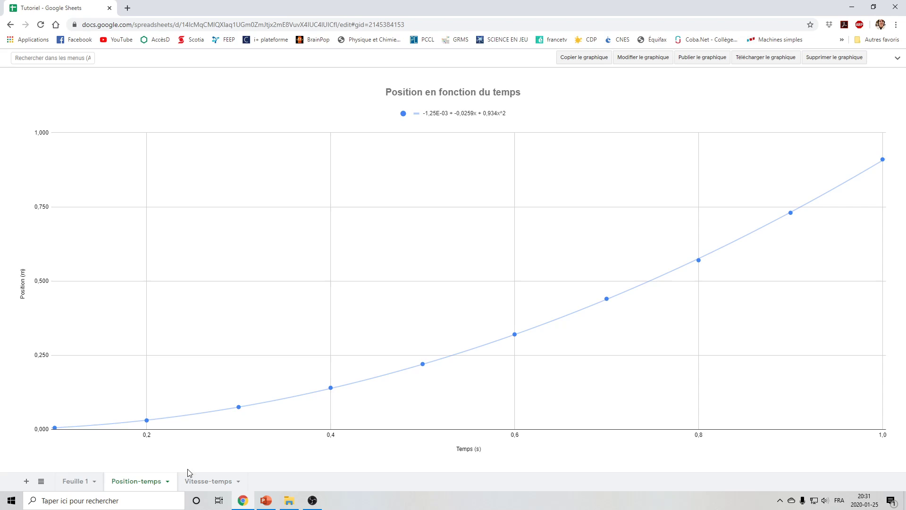
pyautogui.click(202, 482)
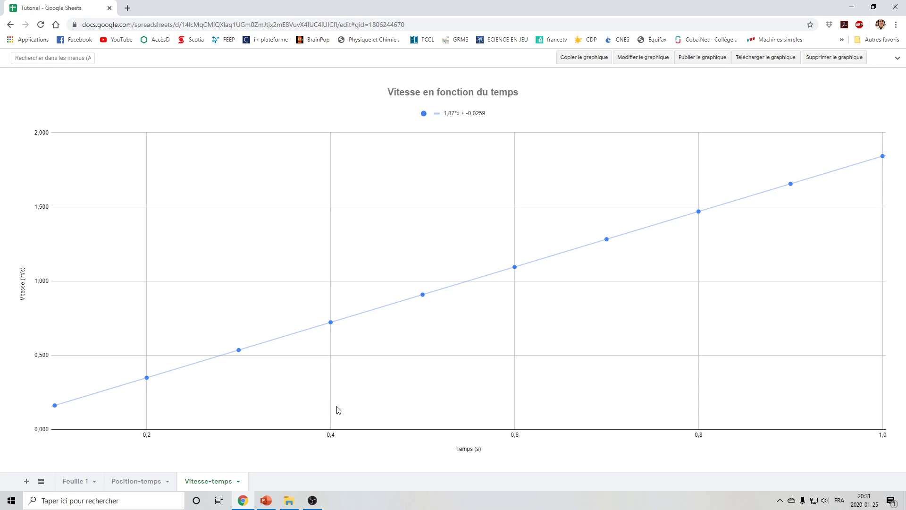
pyautogui.click(76, 484)
pyautogui.click(247, 141)
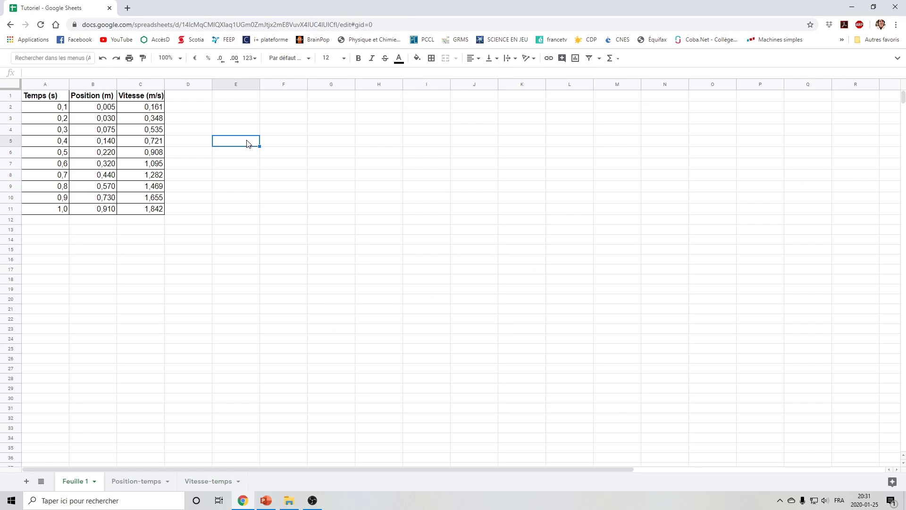